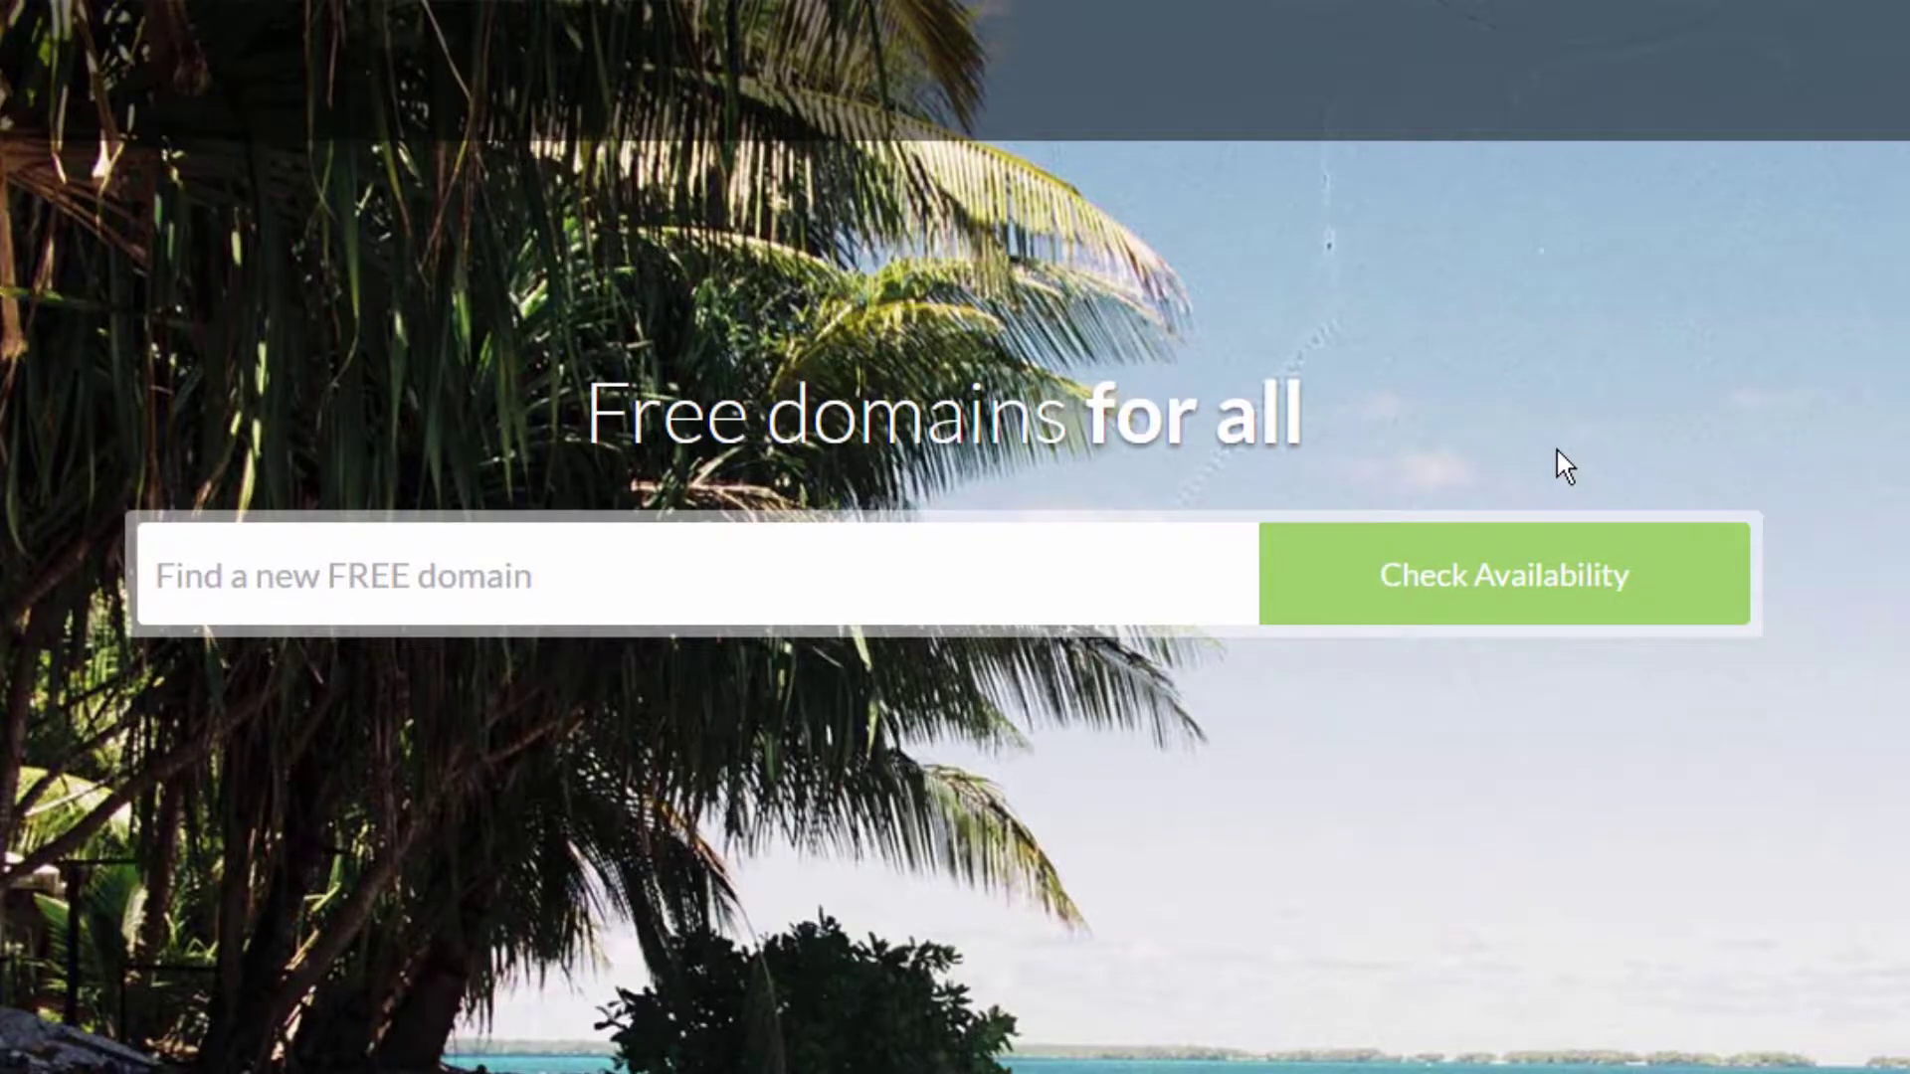
- Search Dot TK for 'learnangularjs' to check free .tk, .ml, .ga, .cf and .gq availability
left_click(715, 535)
type("l")
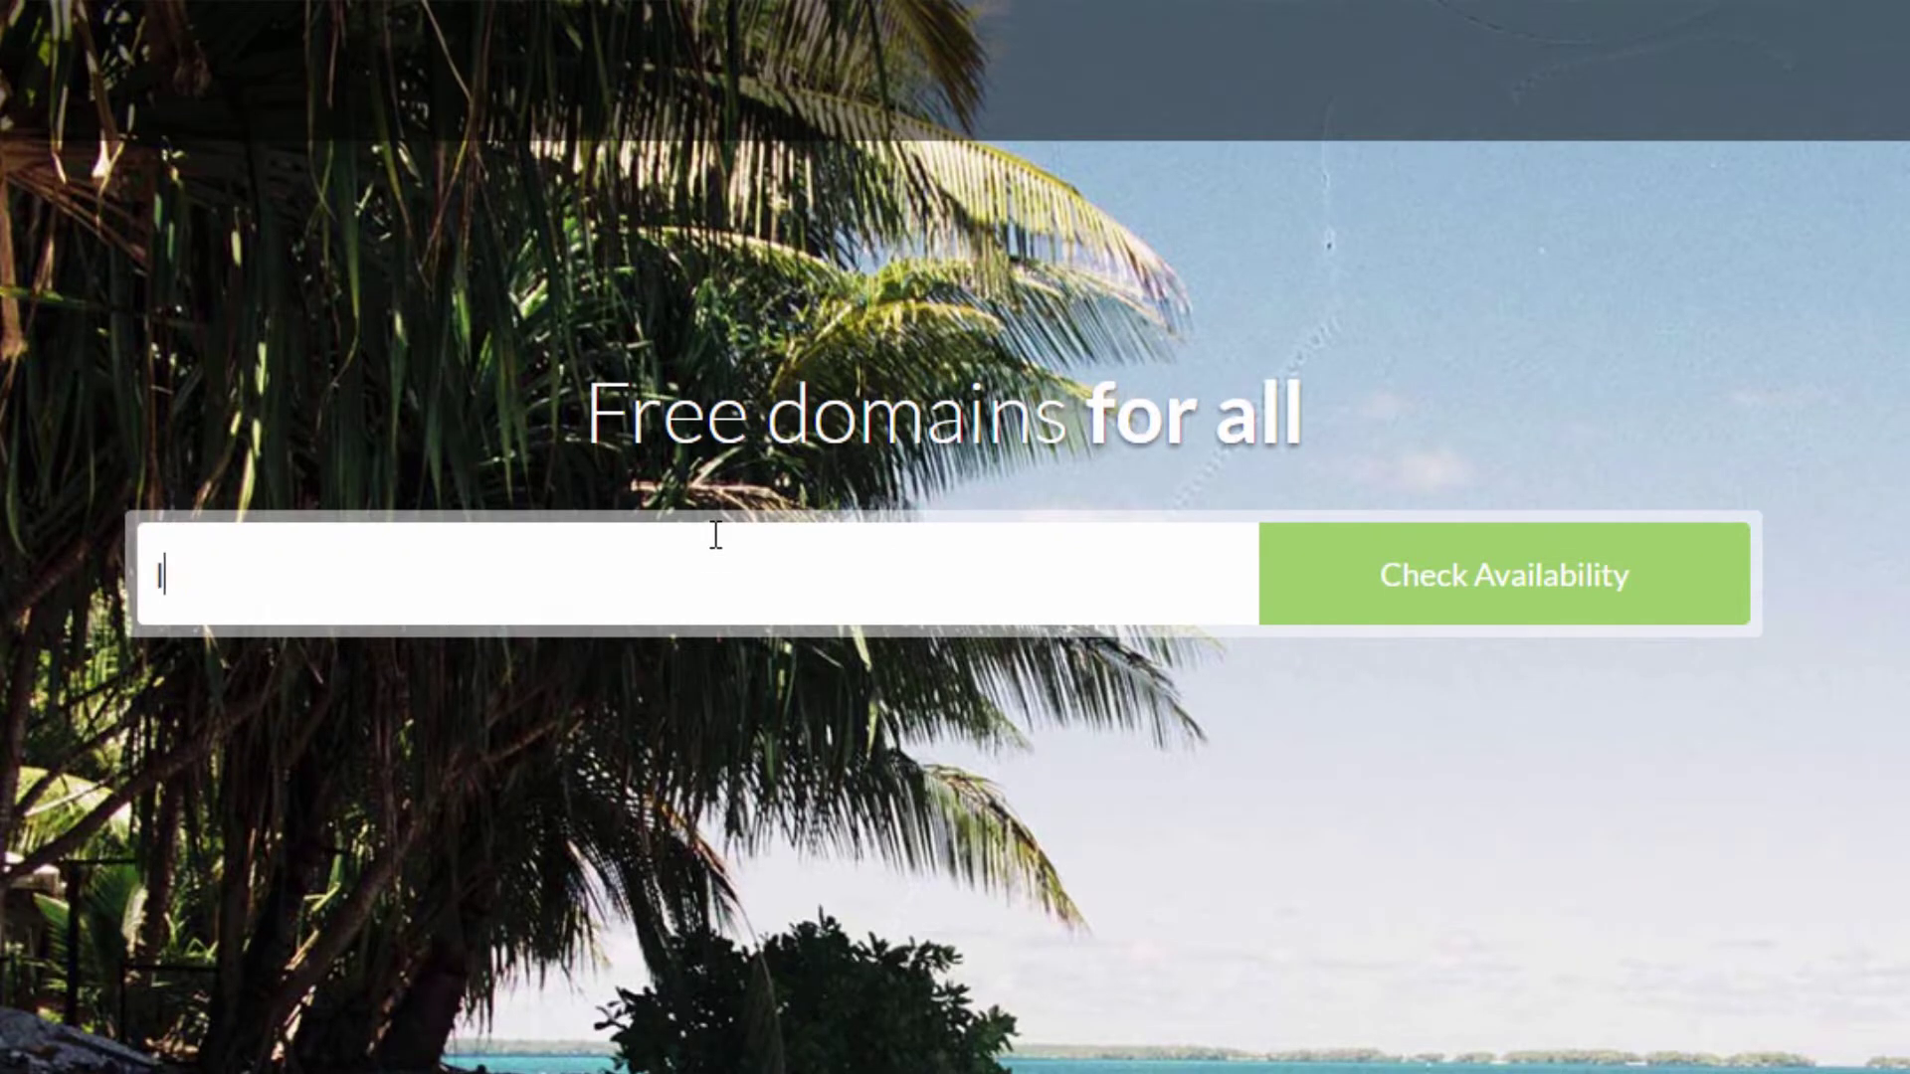
type("earnangular")
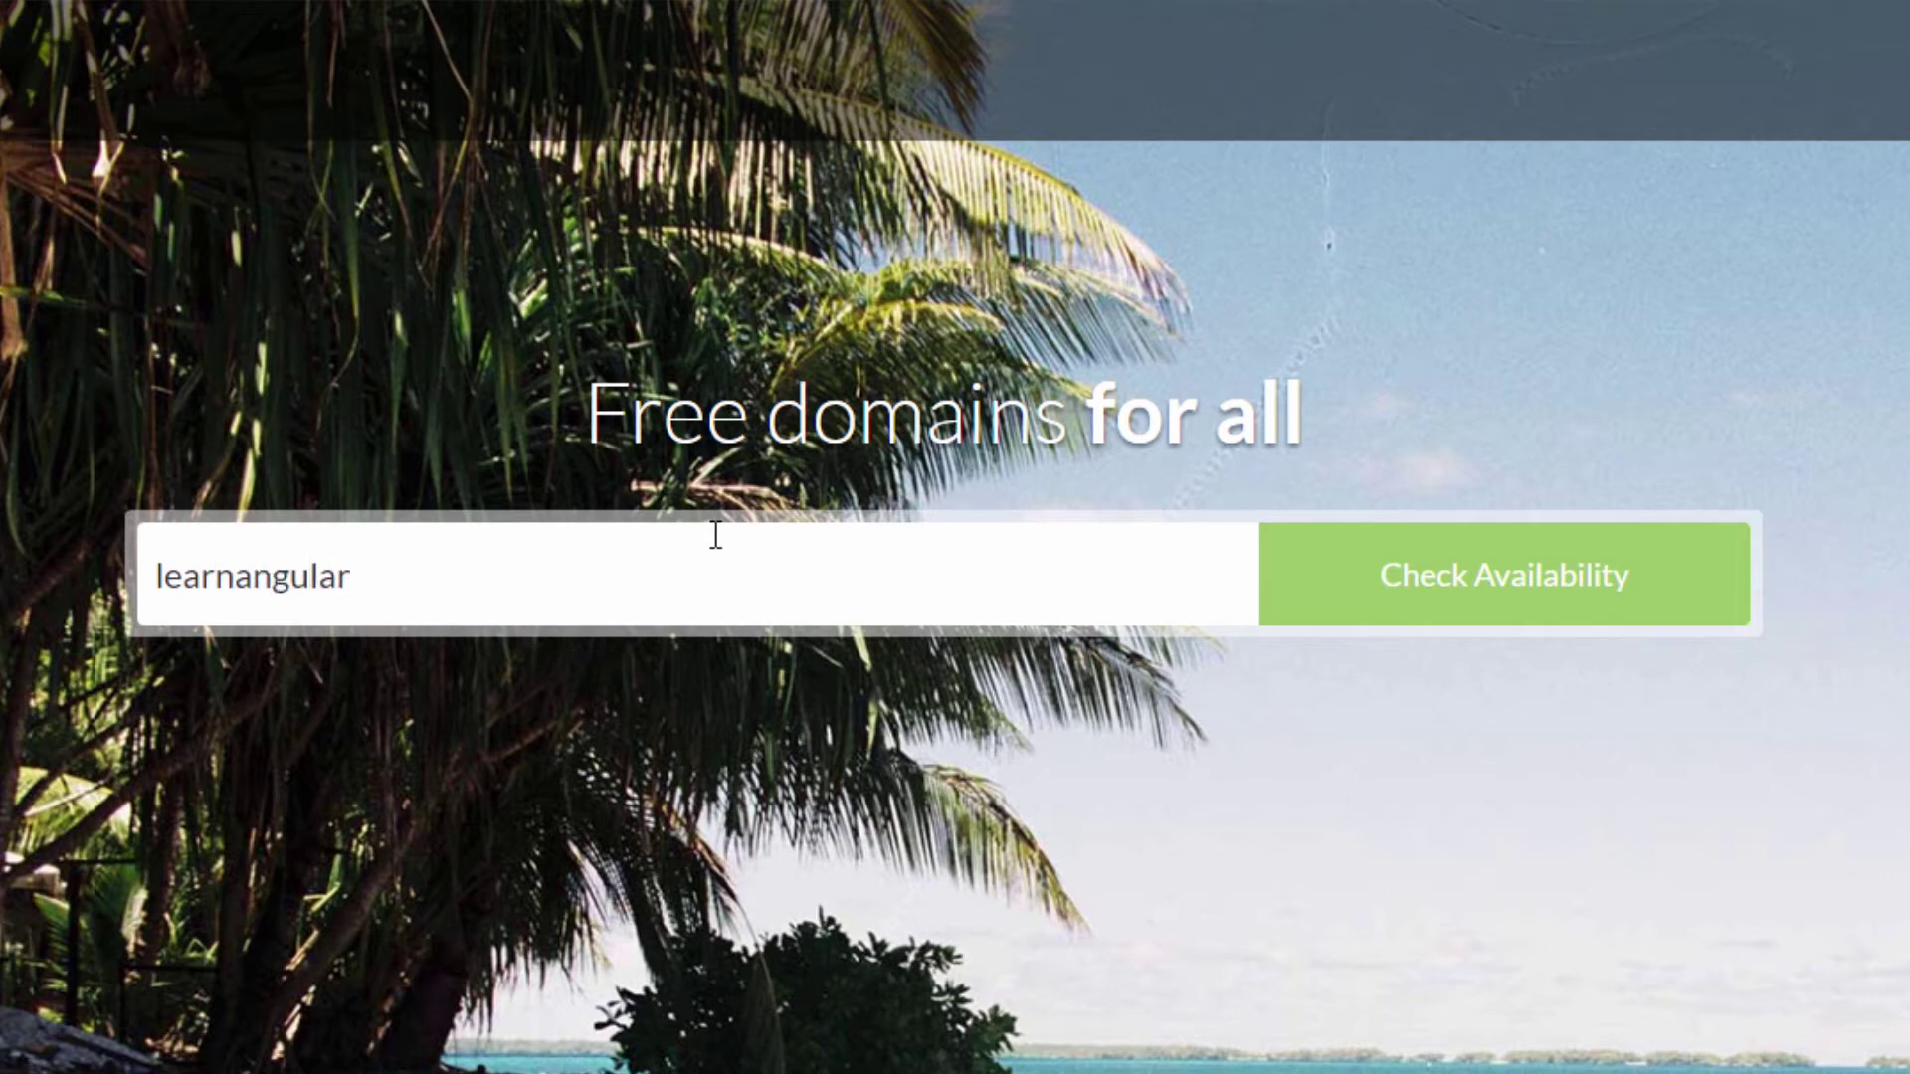
type("js")
key("Return")
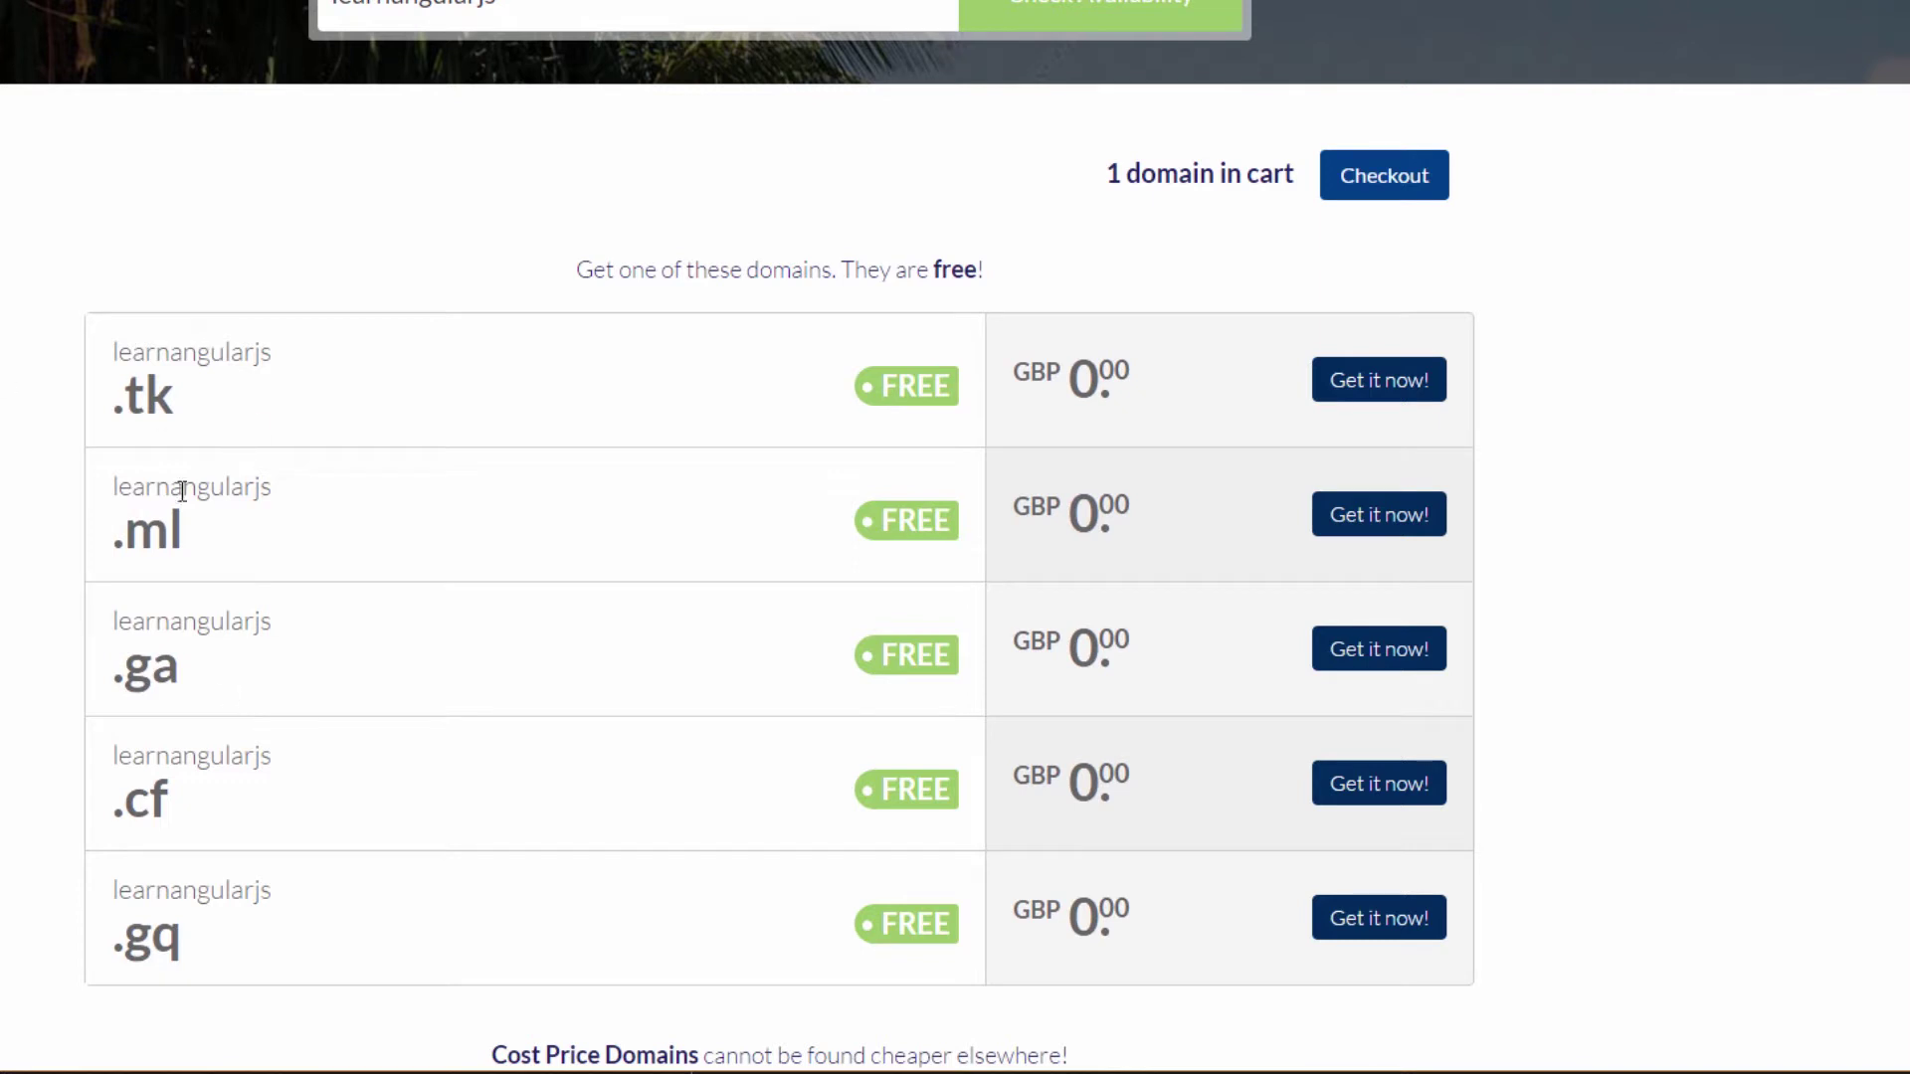
- Scroll through the free learnangularjs domain results at GBP 0.00
scroll(302, 604, "down", 5)
scroll(301, 591, "up", 2)
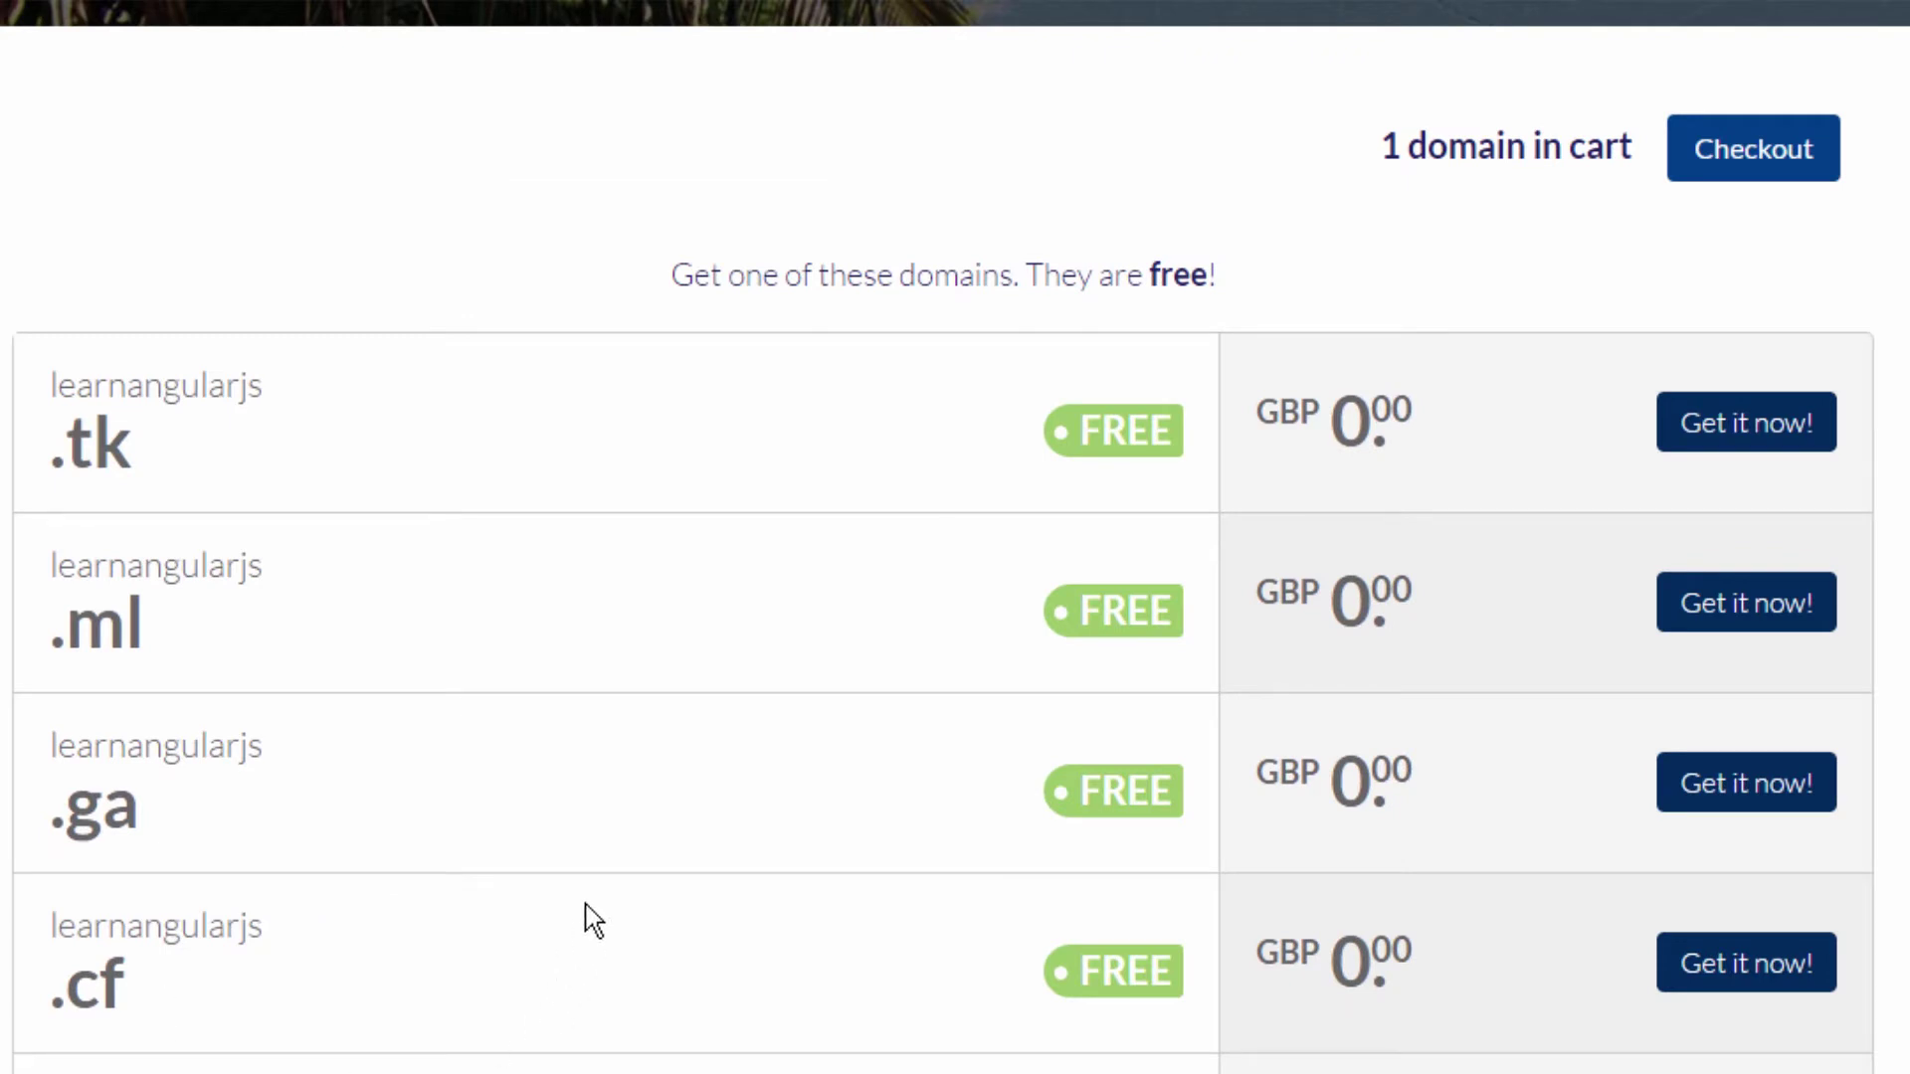
scroll(1191, 822, "up", 3)
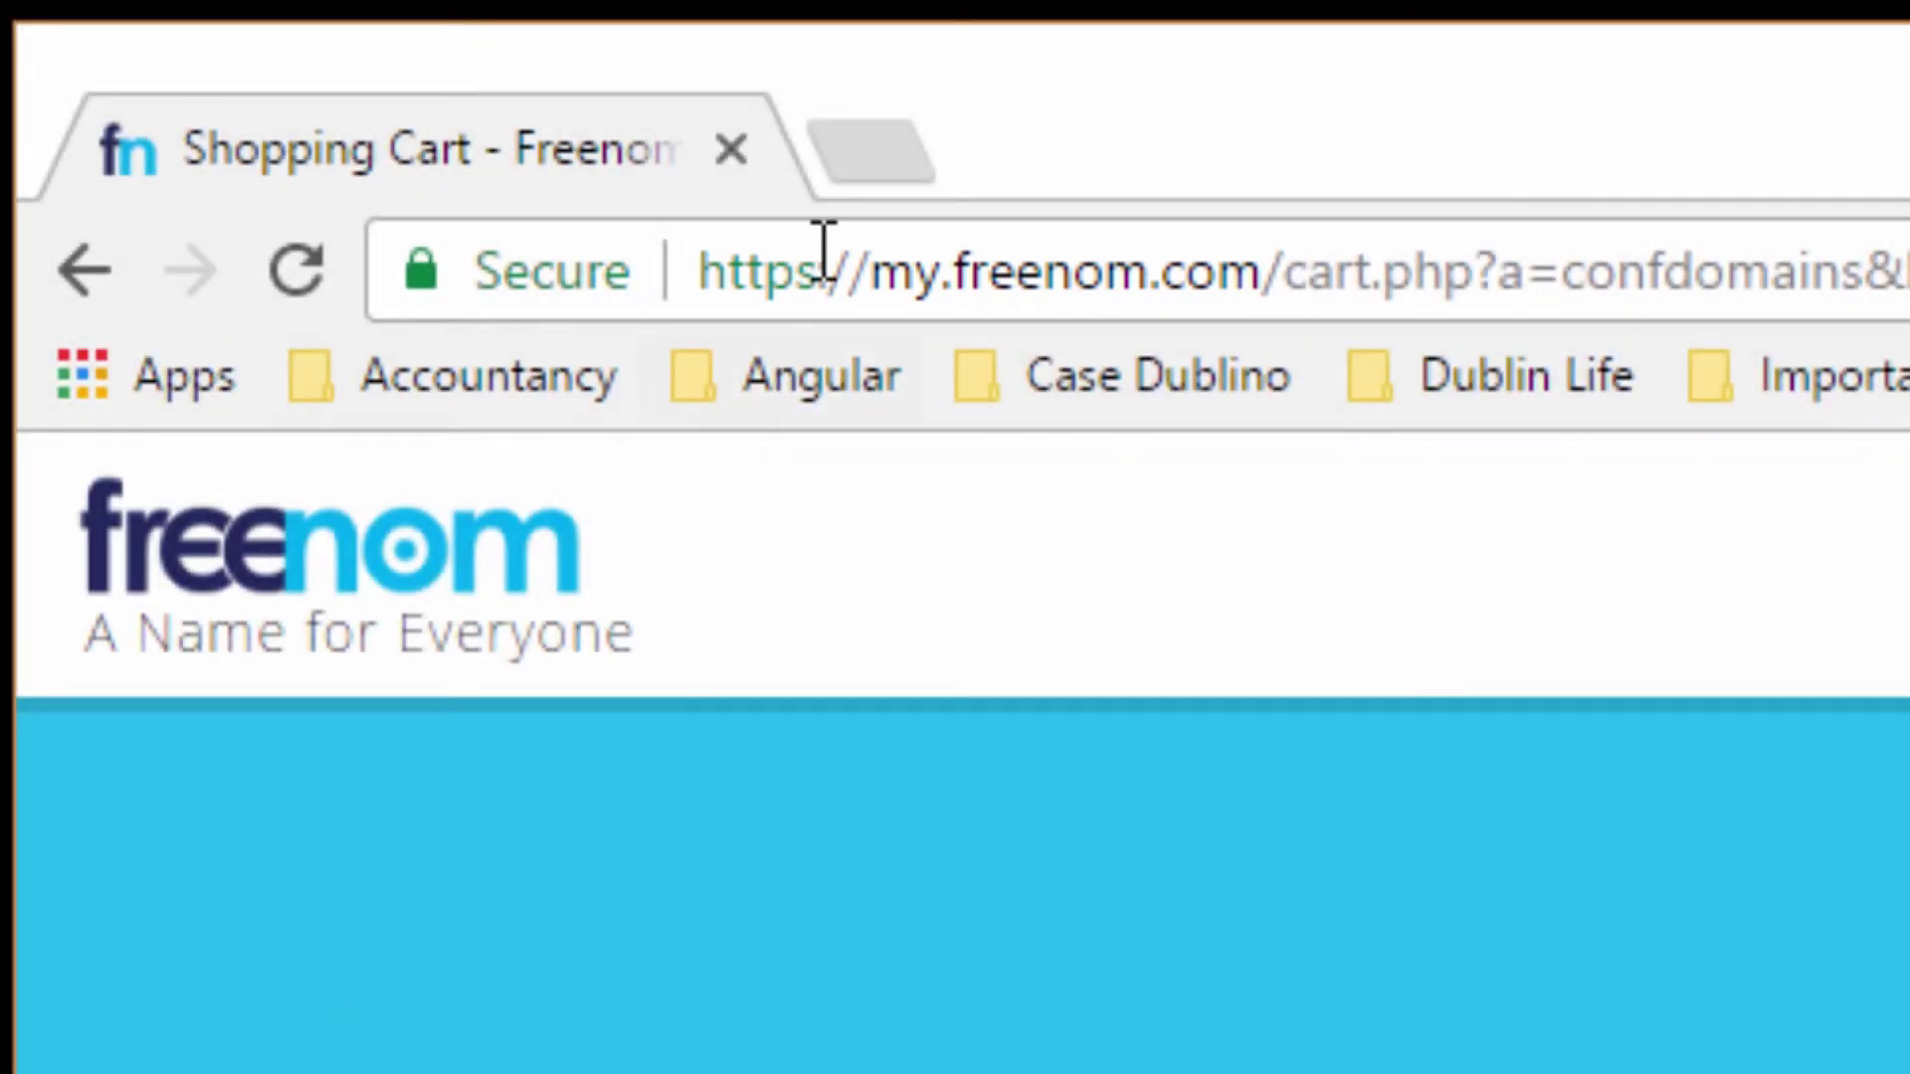
left_click(874, 179)
type("www.freenom")
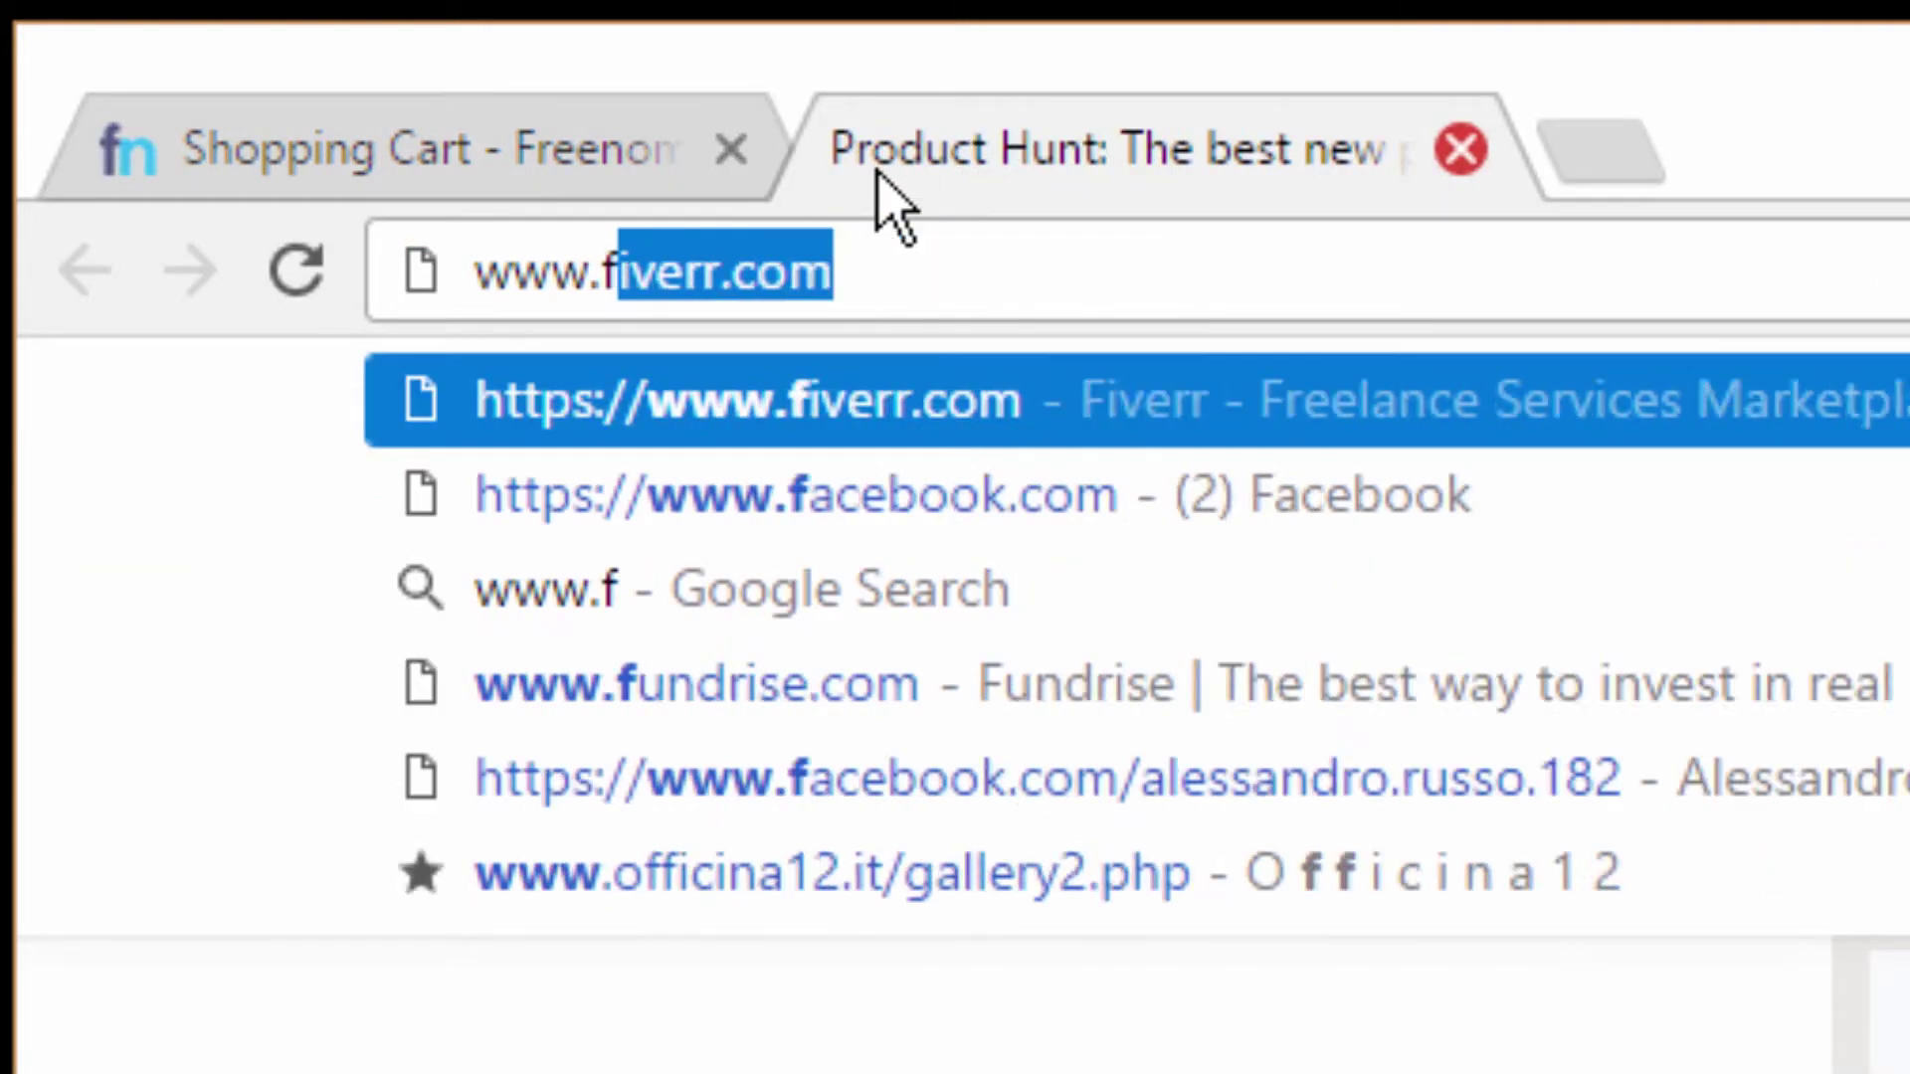
type(".com")
key("Return")
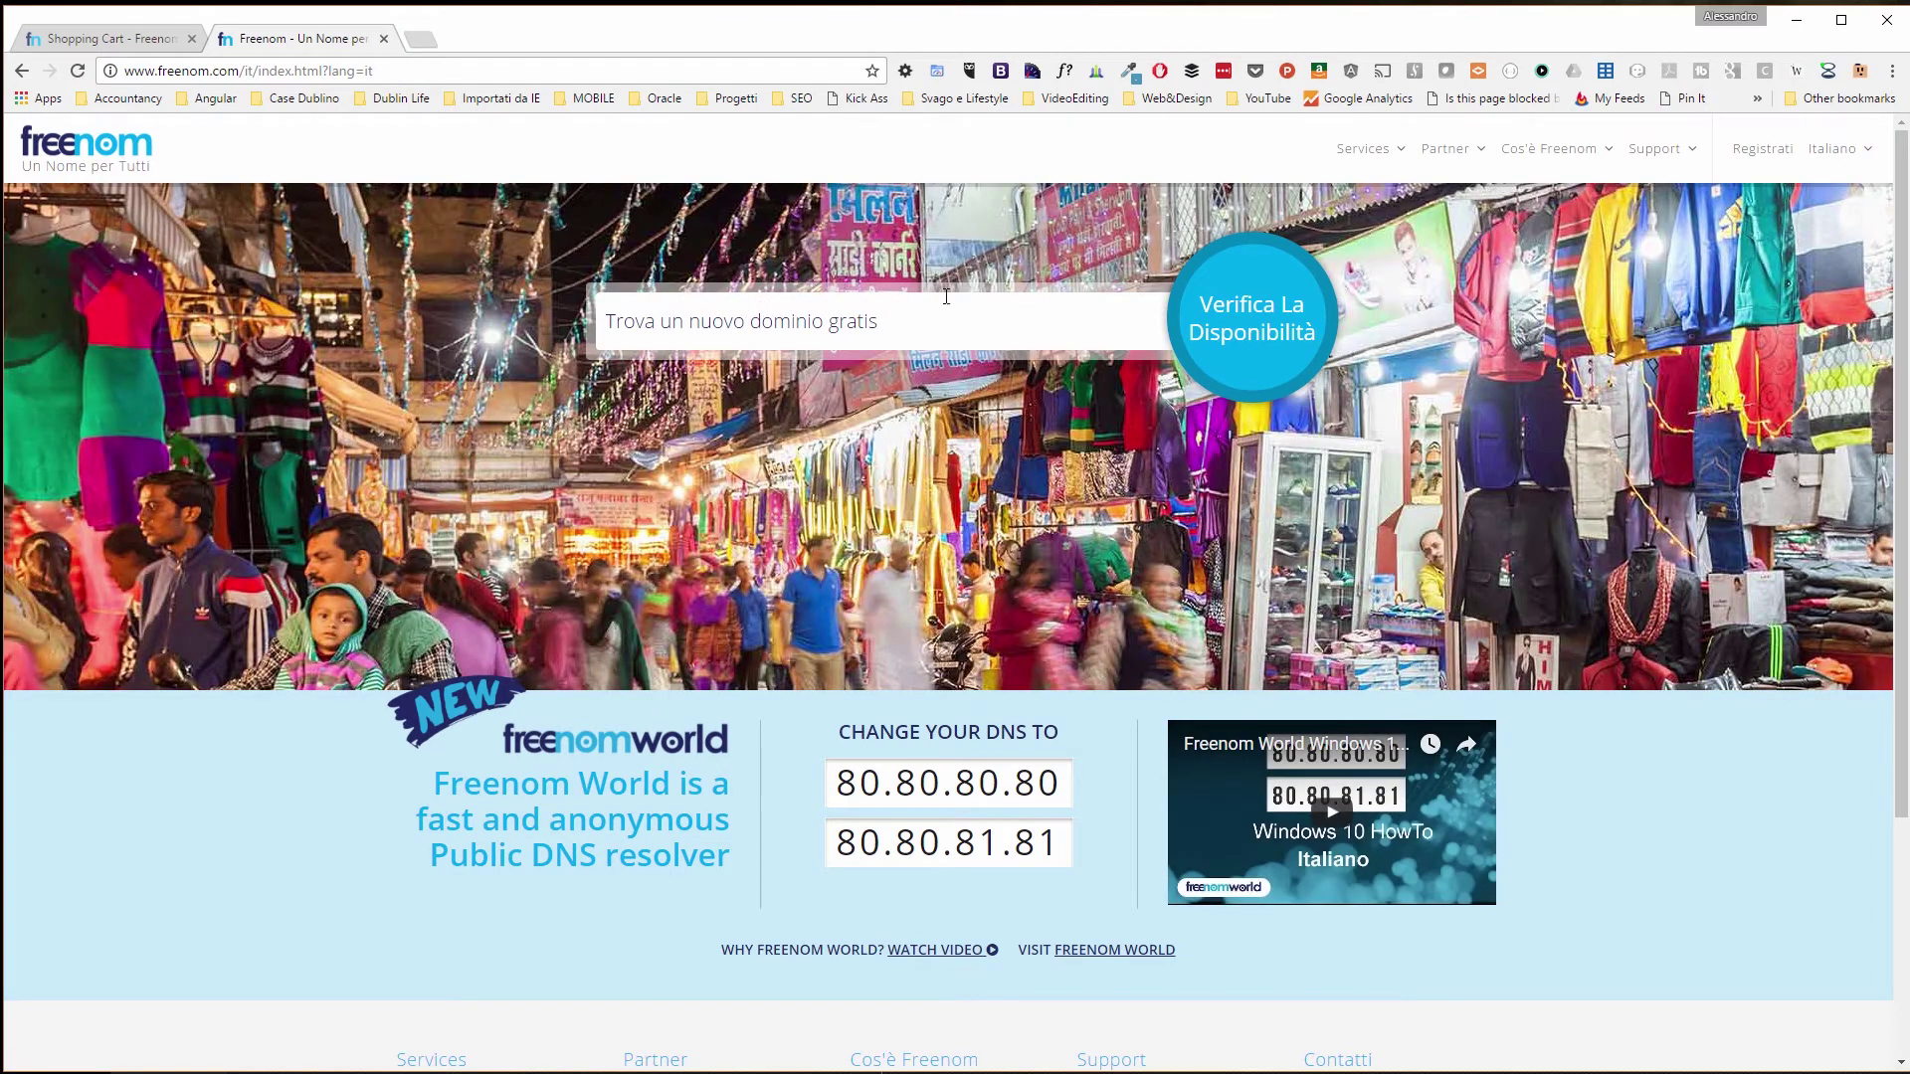
left_click(840, 319)
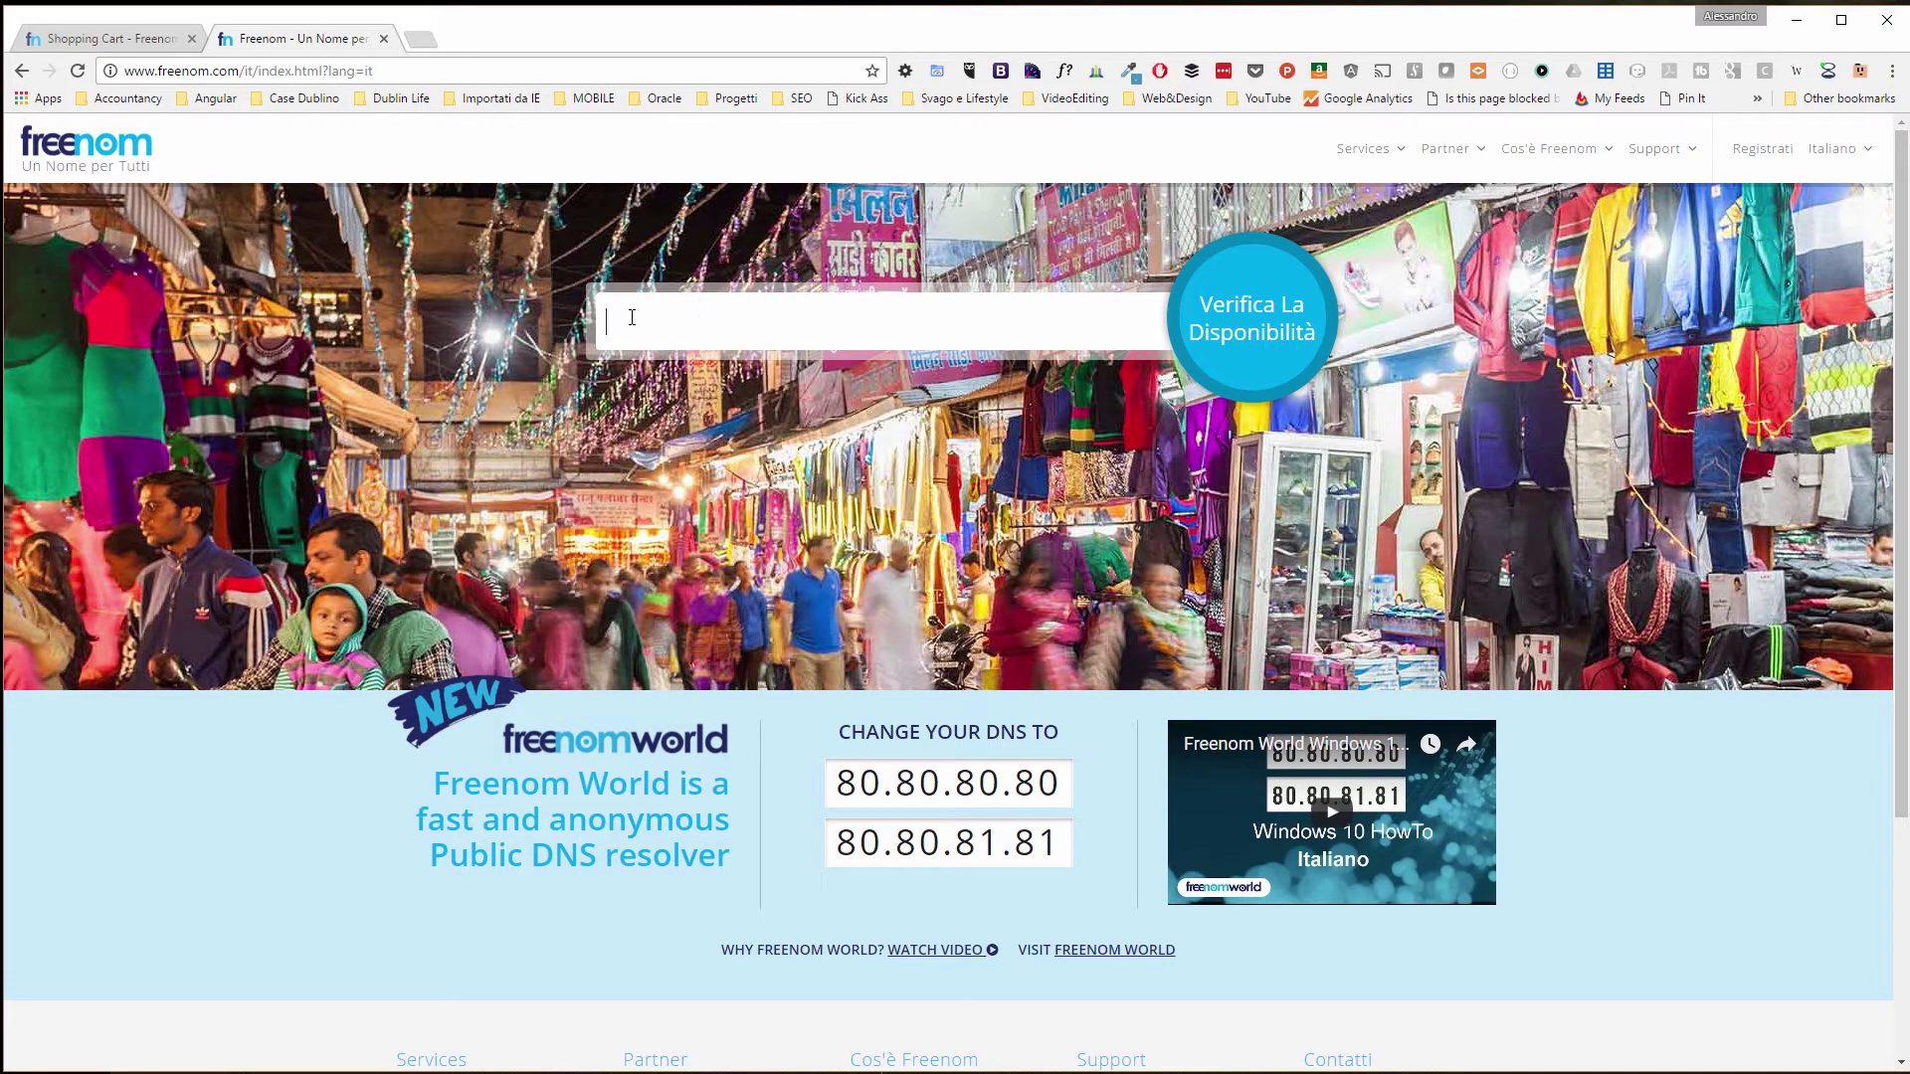
type("learnangular")
key("Return")
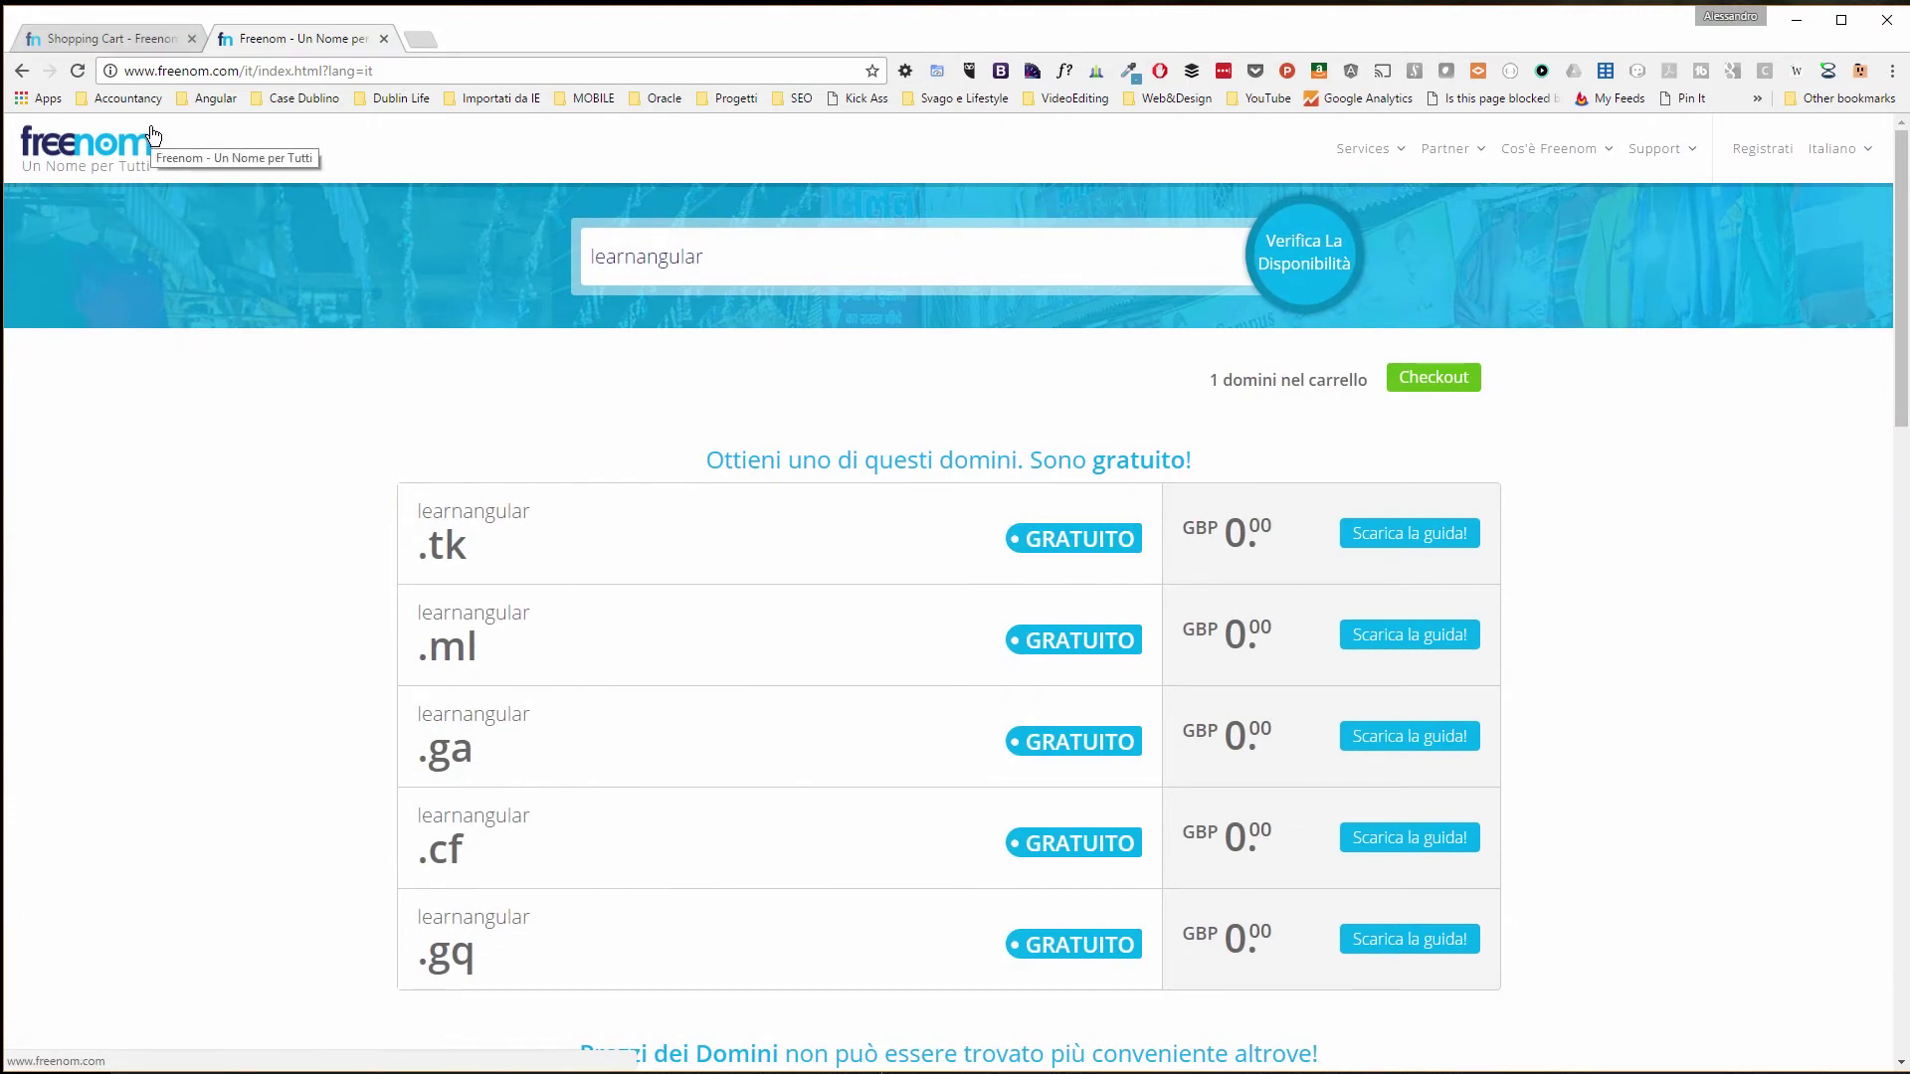
left_click(384, 38)
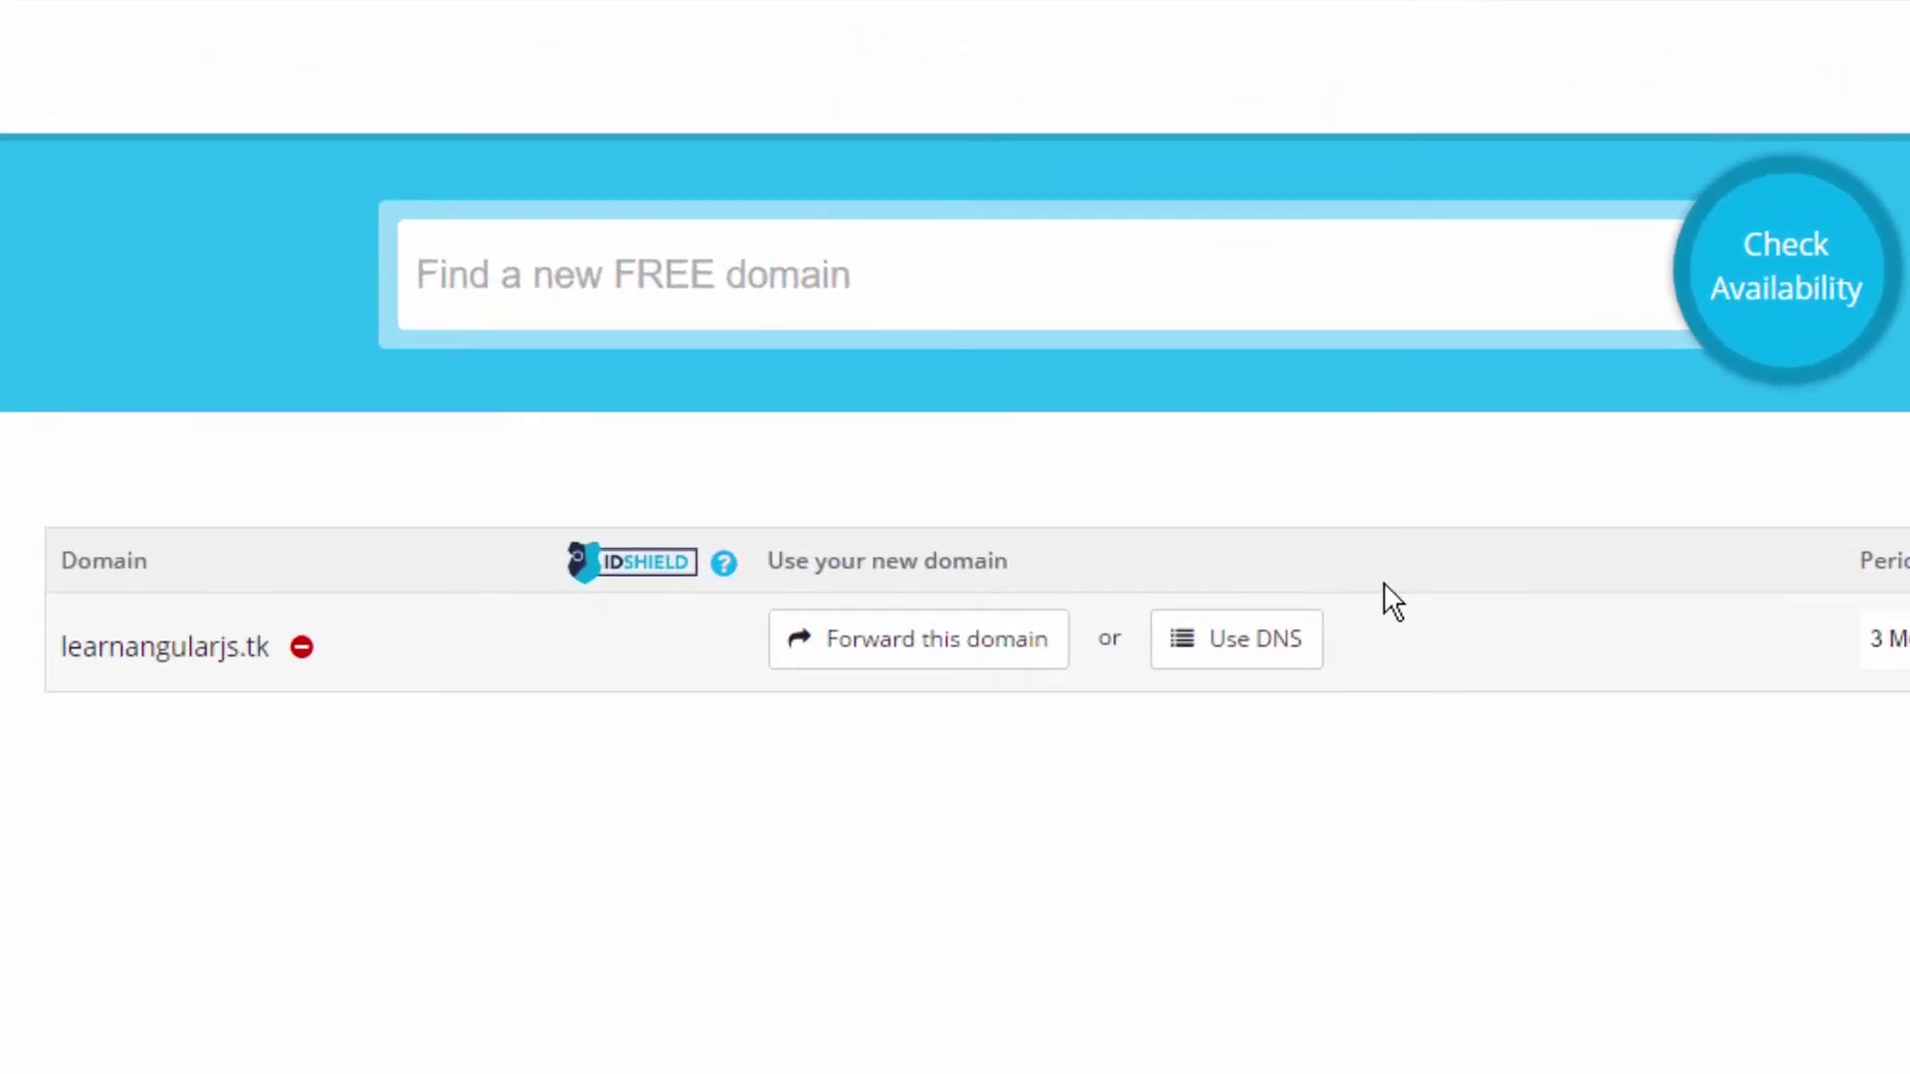
left_click(940, 670)
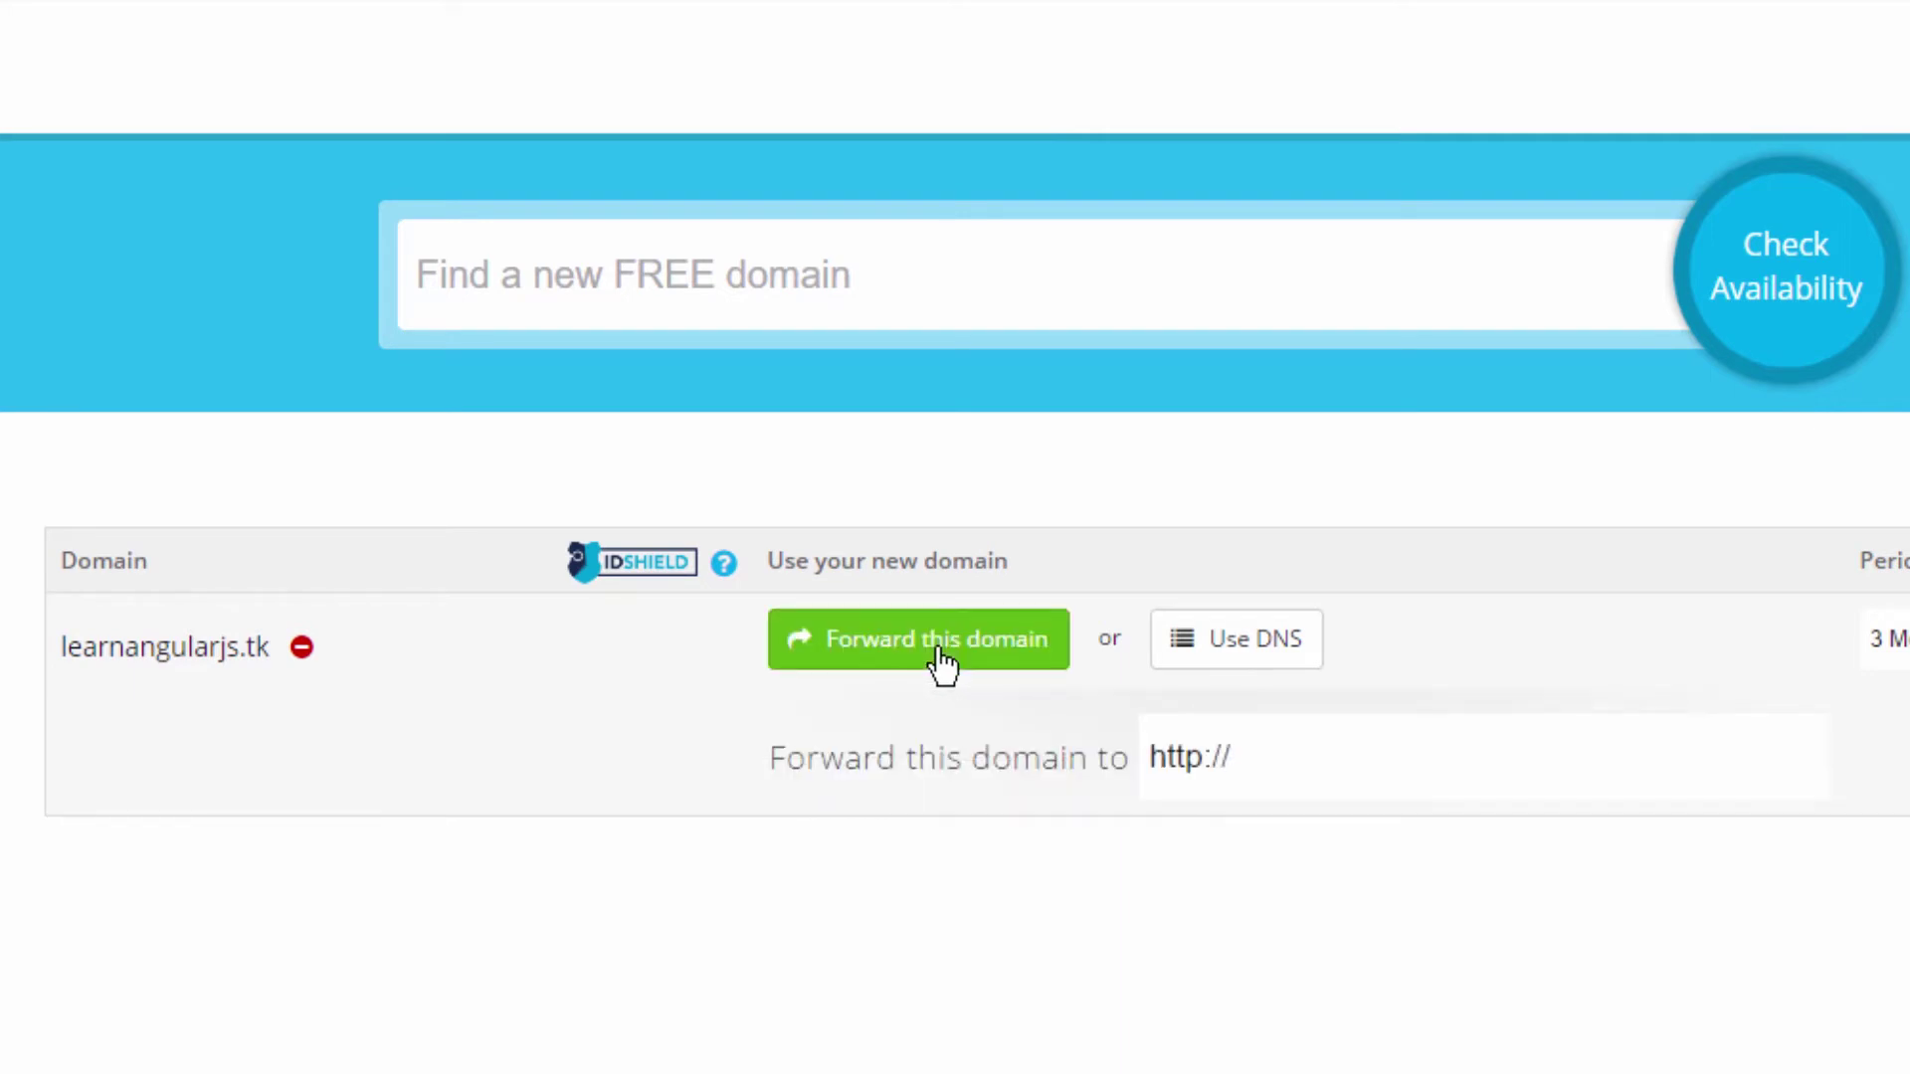
left_click(1322, 767)
type("www.")
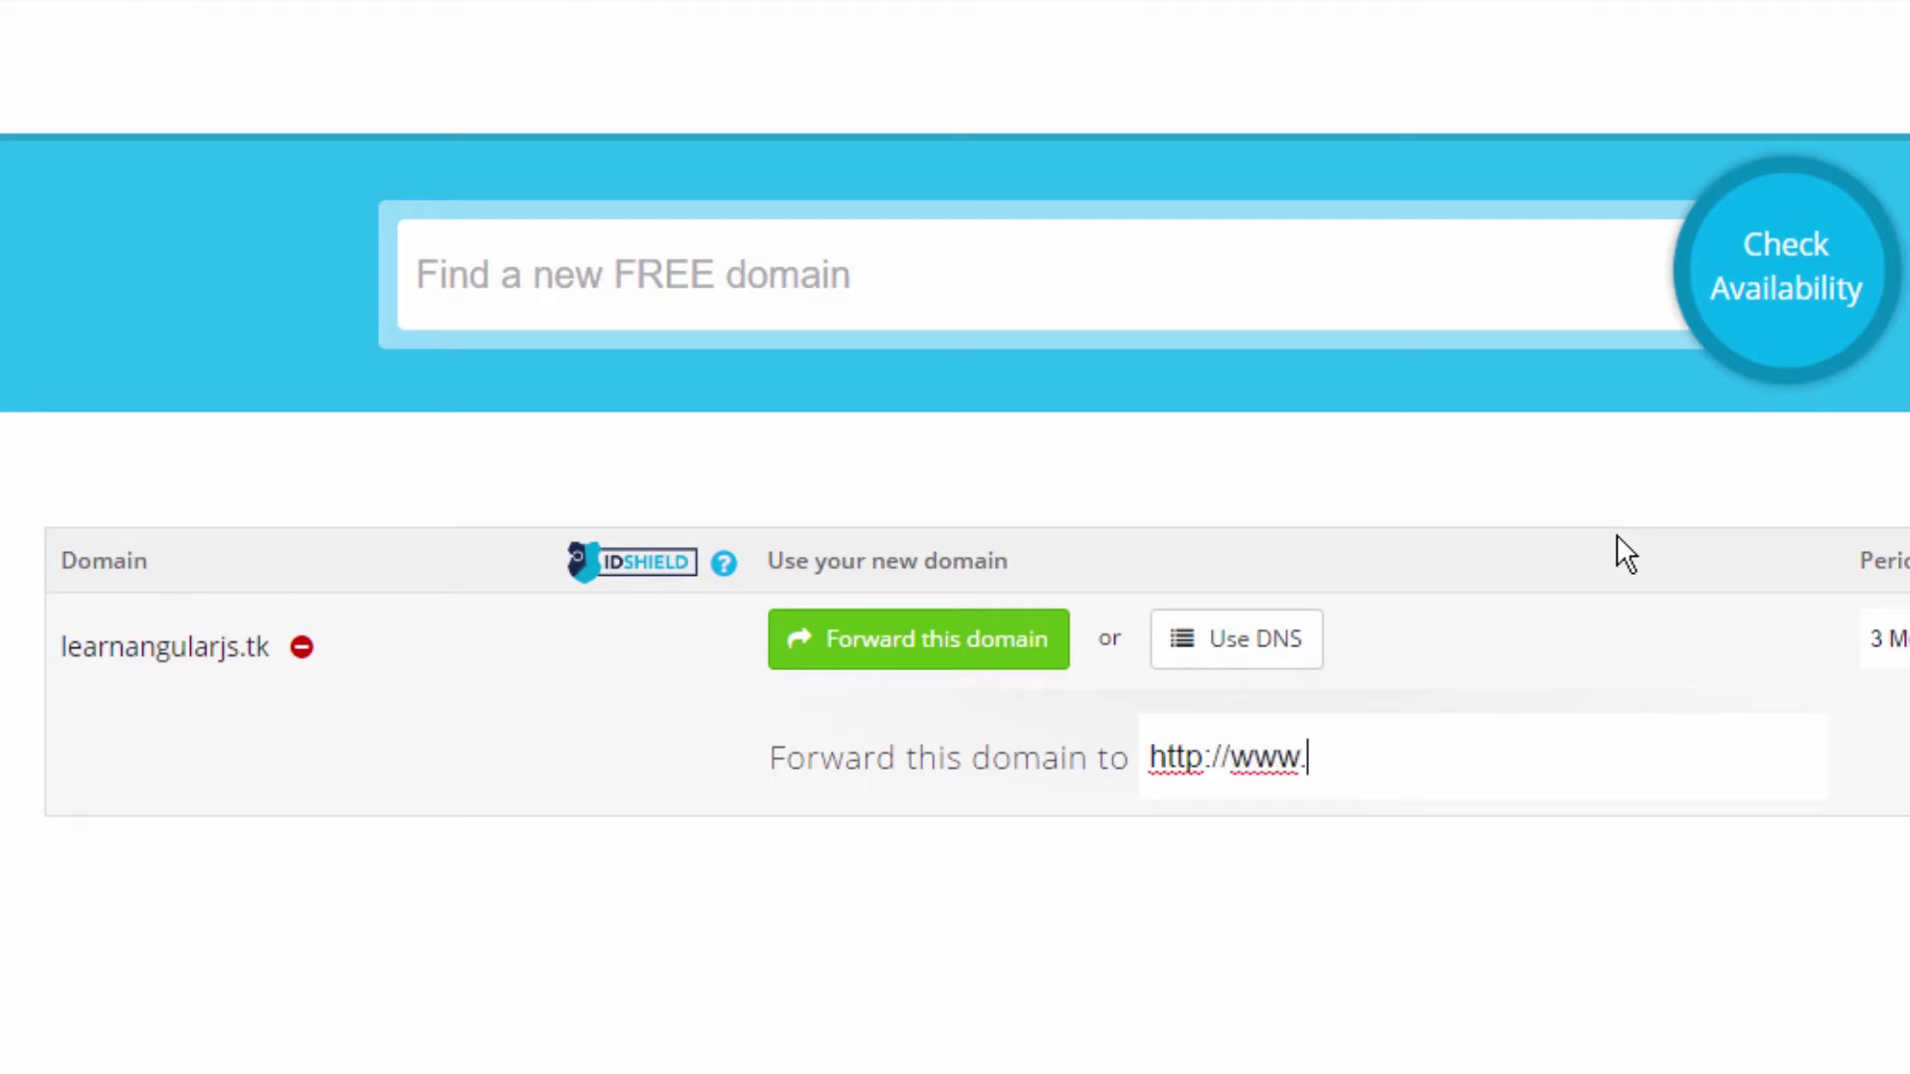
type("webyourmind.com")
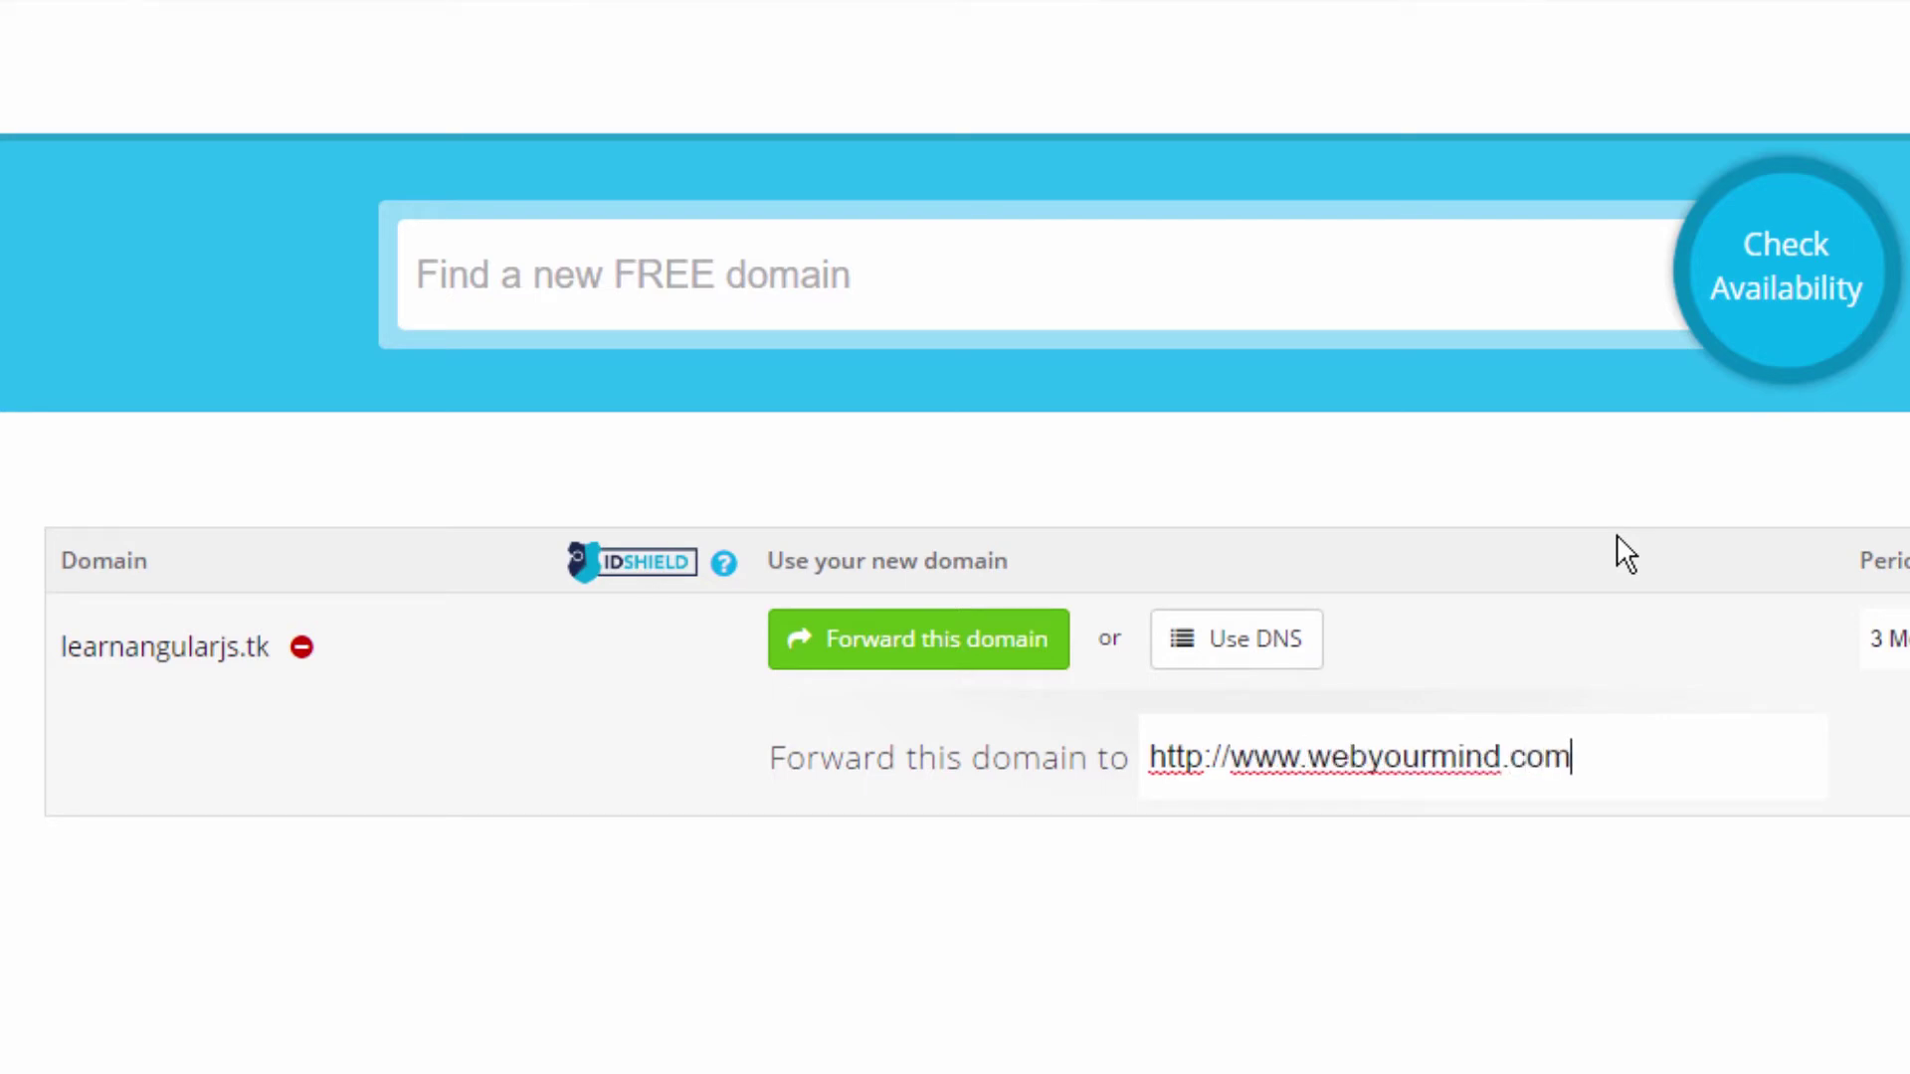
type("/angular")
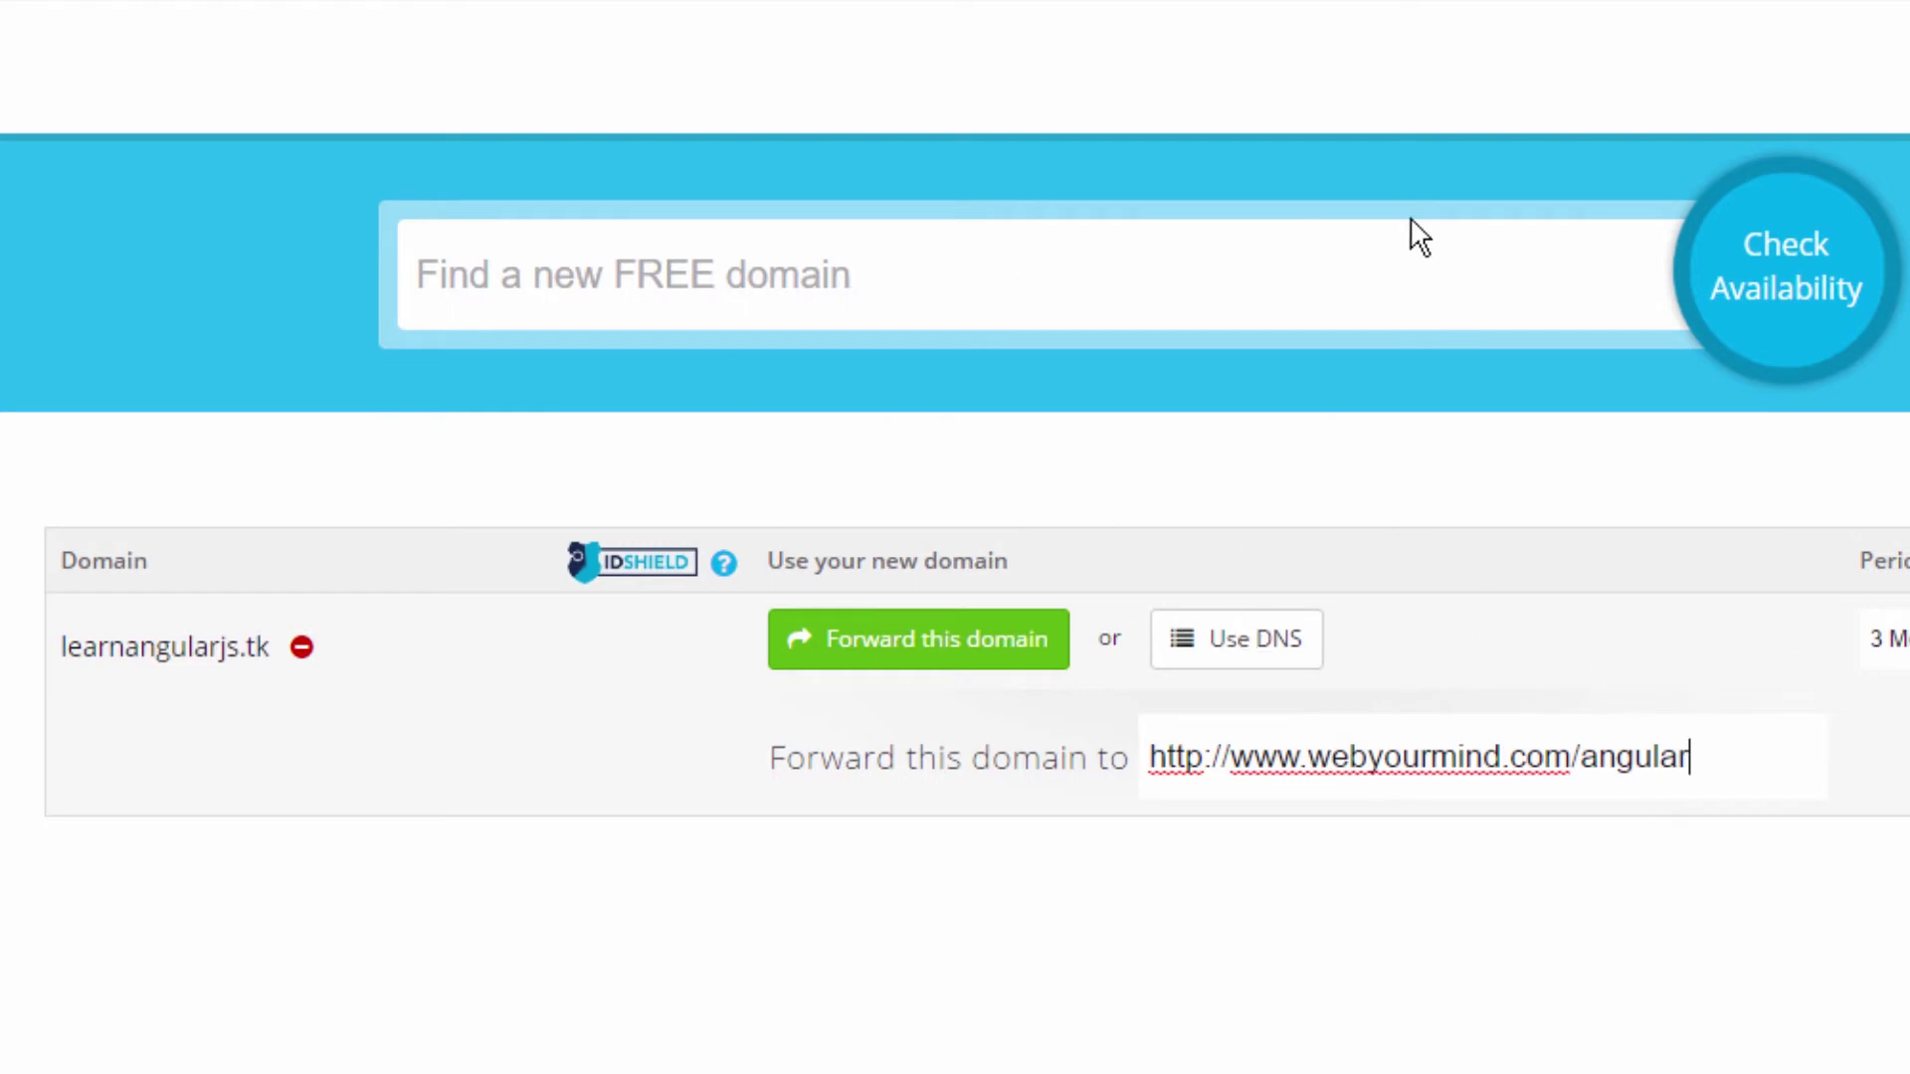
- Switch learnangularjs.tk to Freenom DNS, showing A record IP fields for both hostnames
left_click(1225, 655)
left_click(1658, 913)
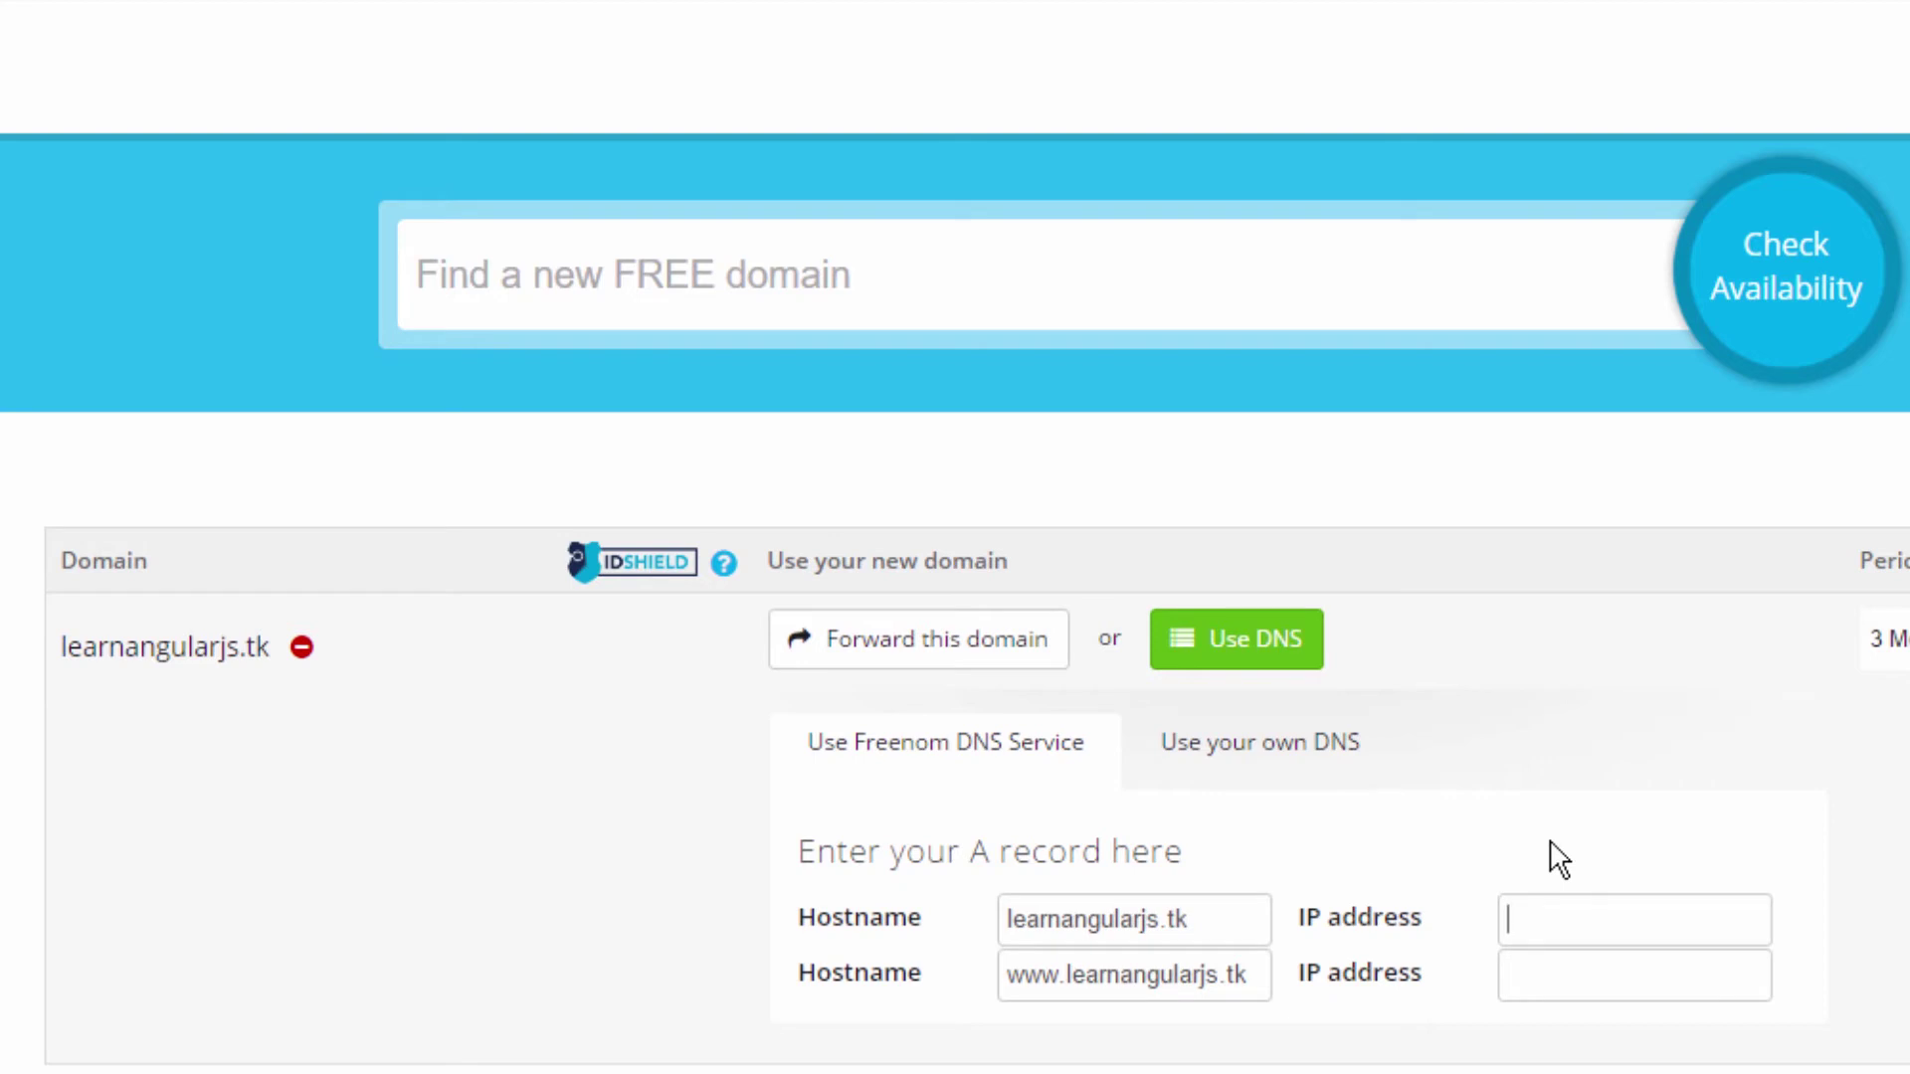
left_click(1506, 974)
left_click(1902, 642)
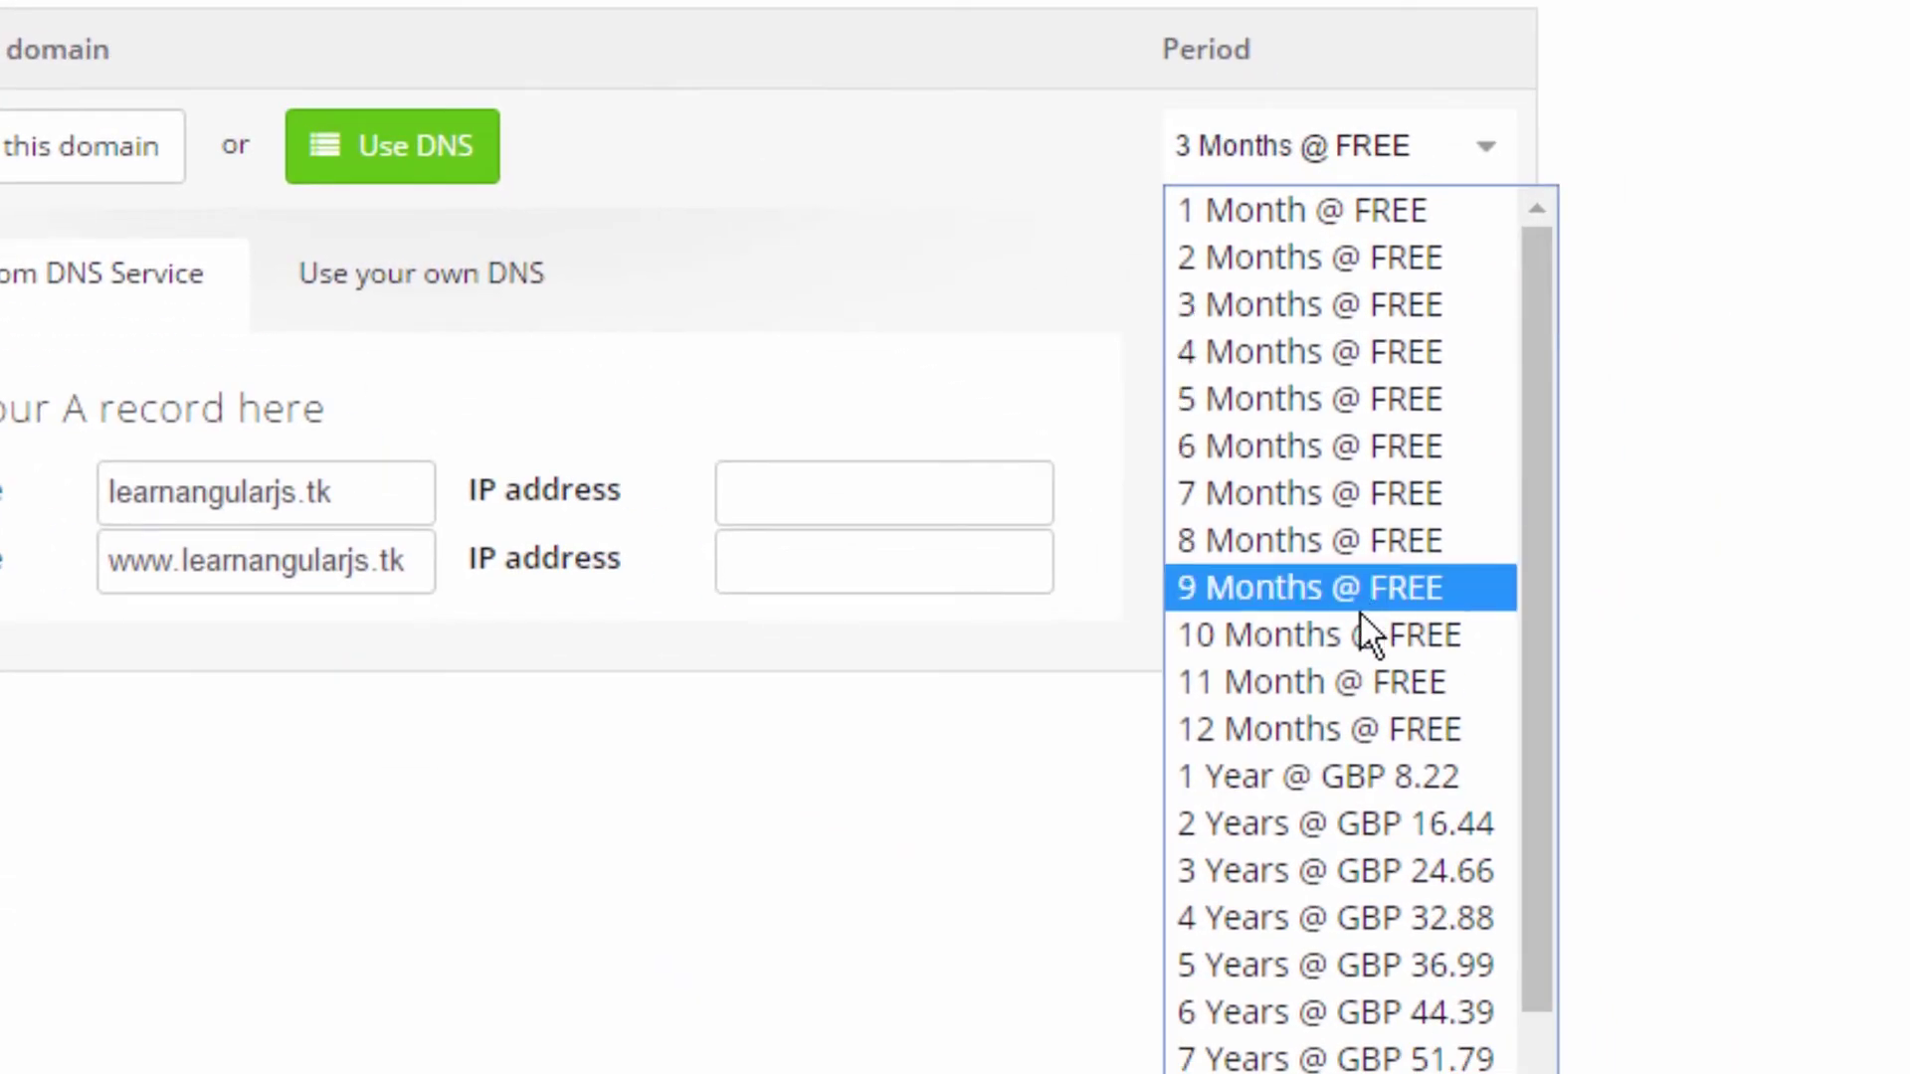
left_click(1311, 730)
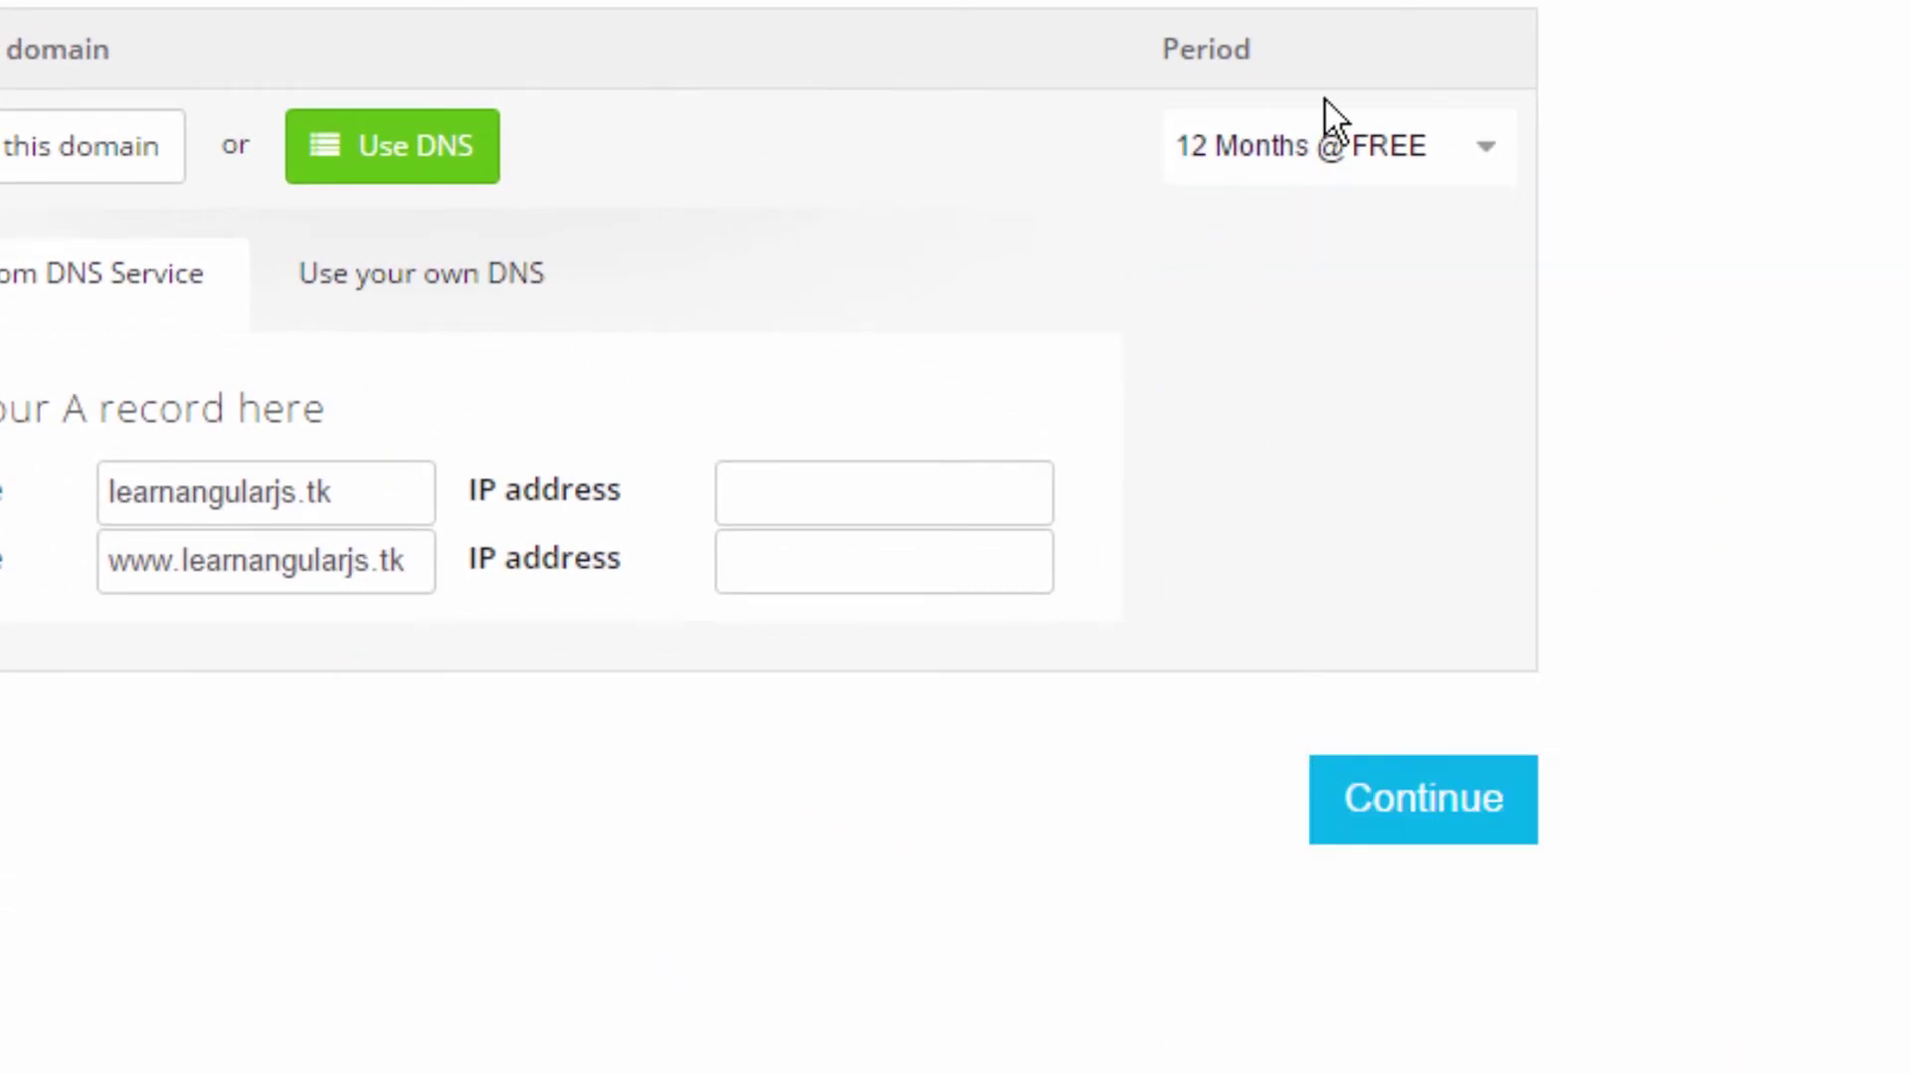
left_click(1368, 129)
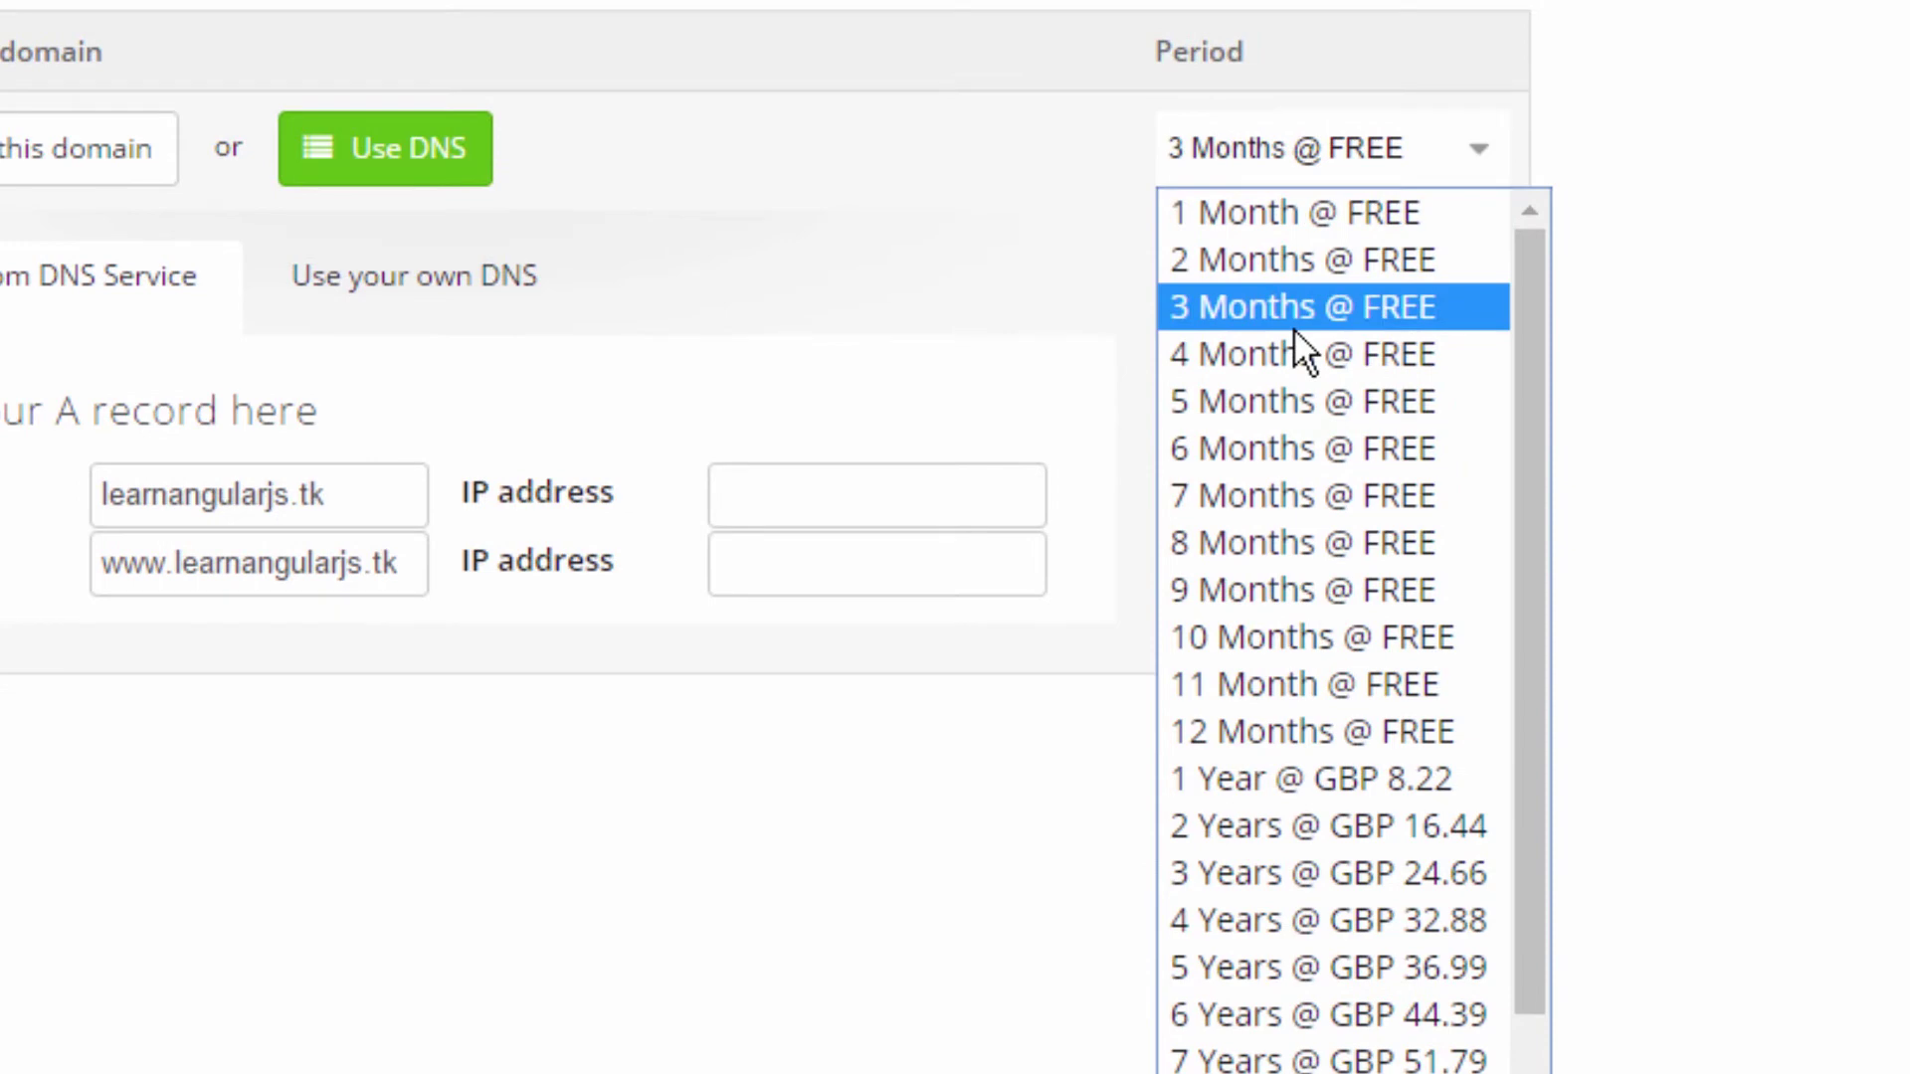
left_click(1293, 326)
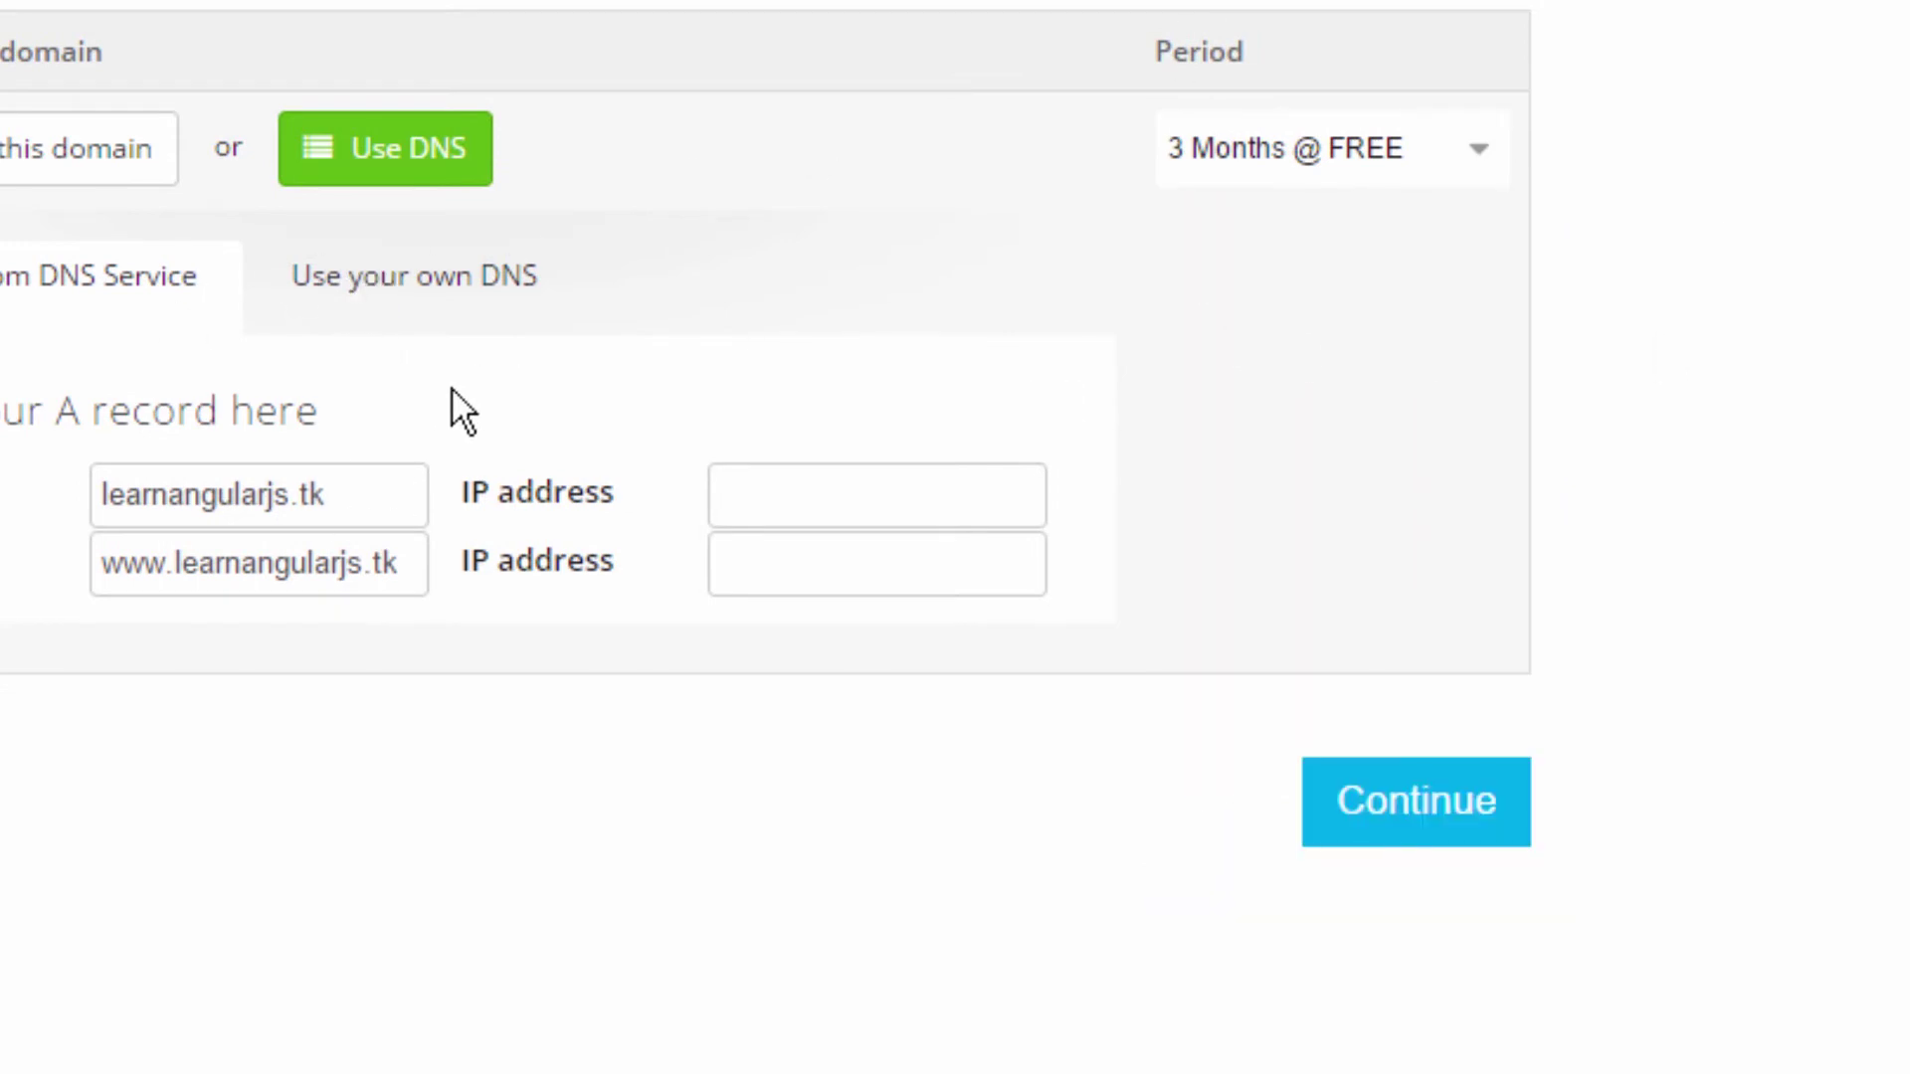
left_click(979, 507)
type("192.168.1.1")
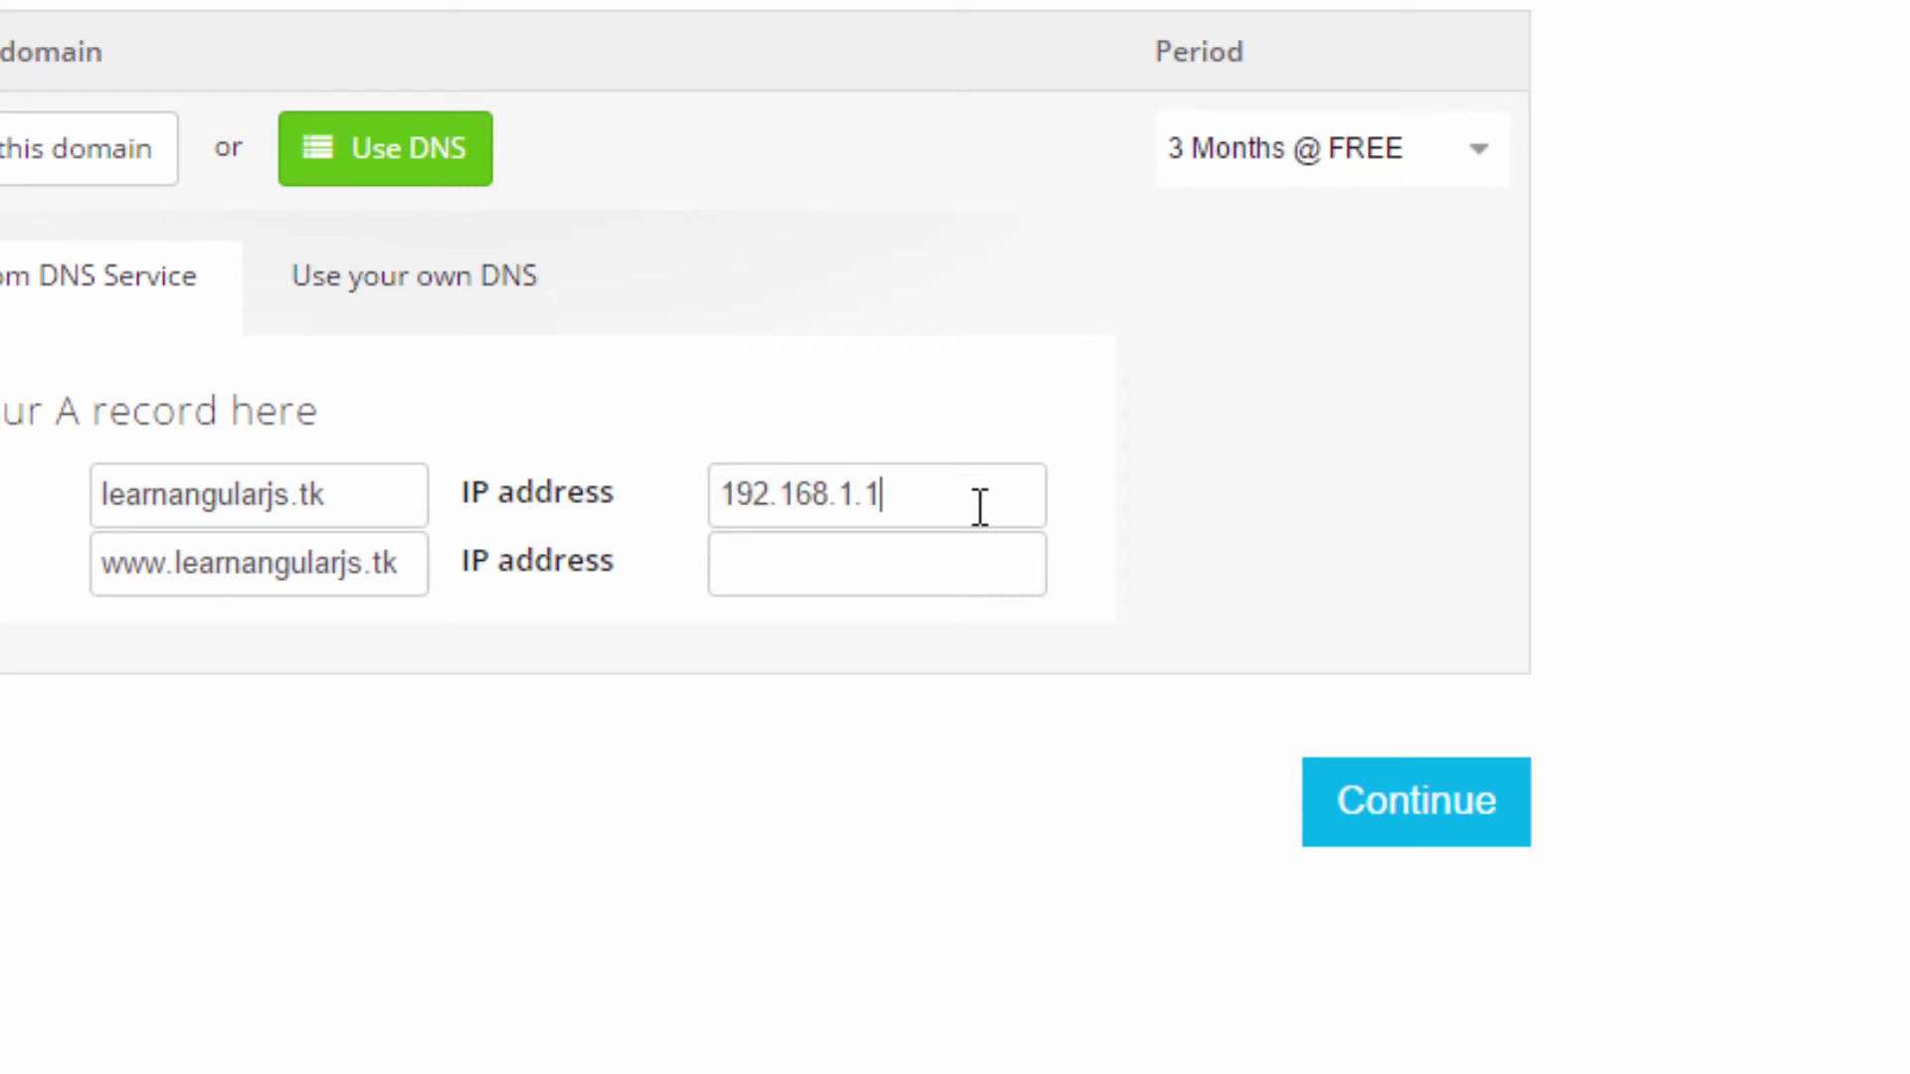
key("Tab")
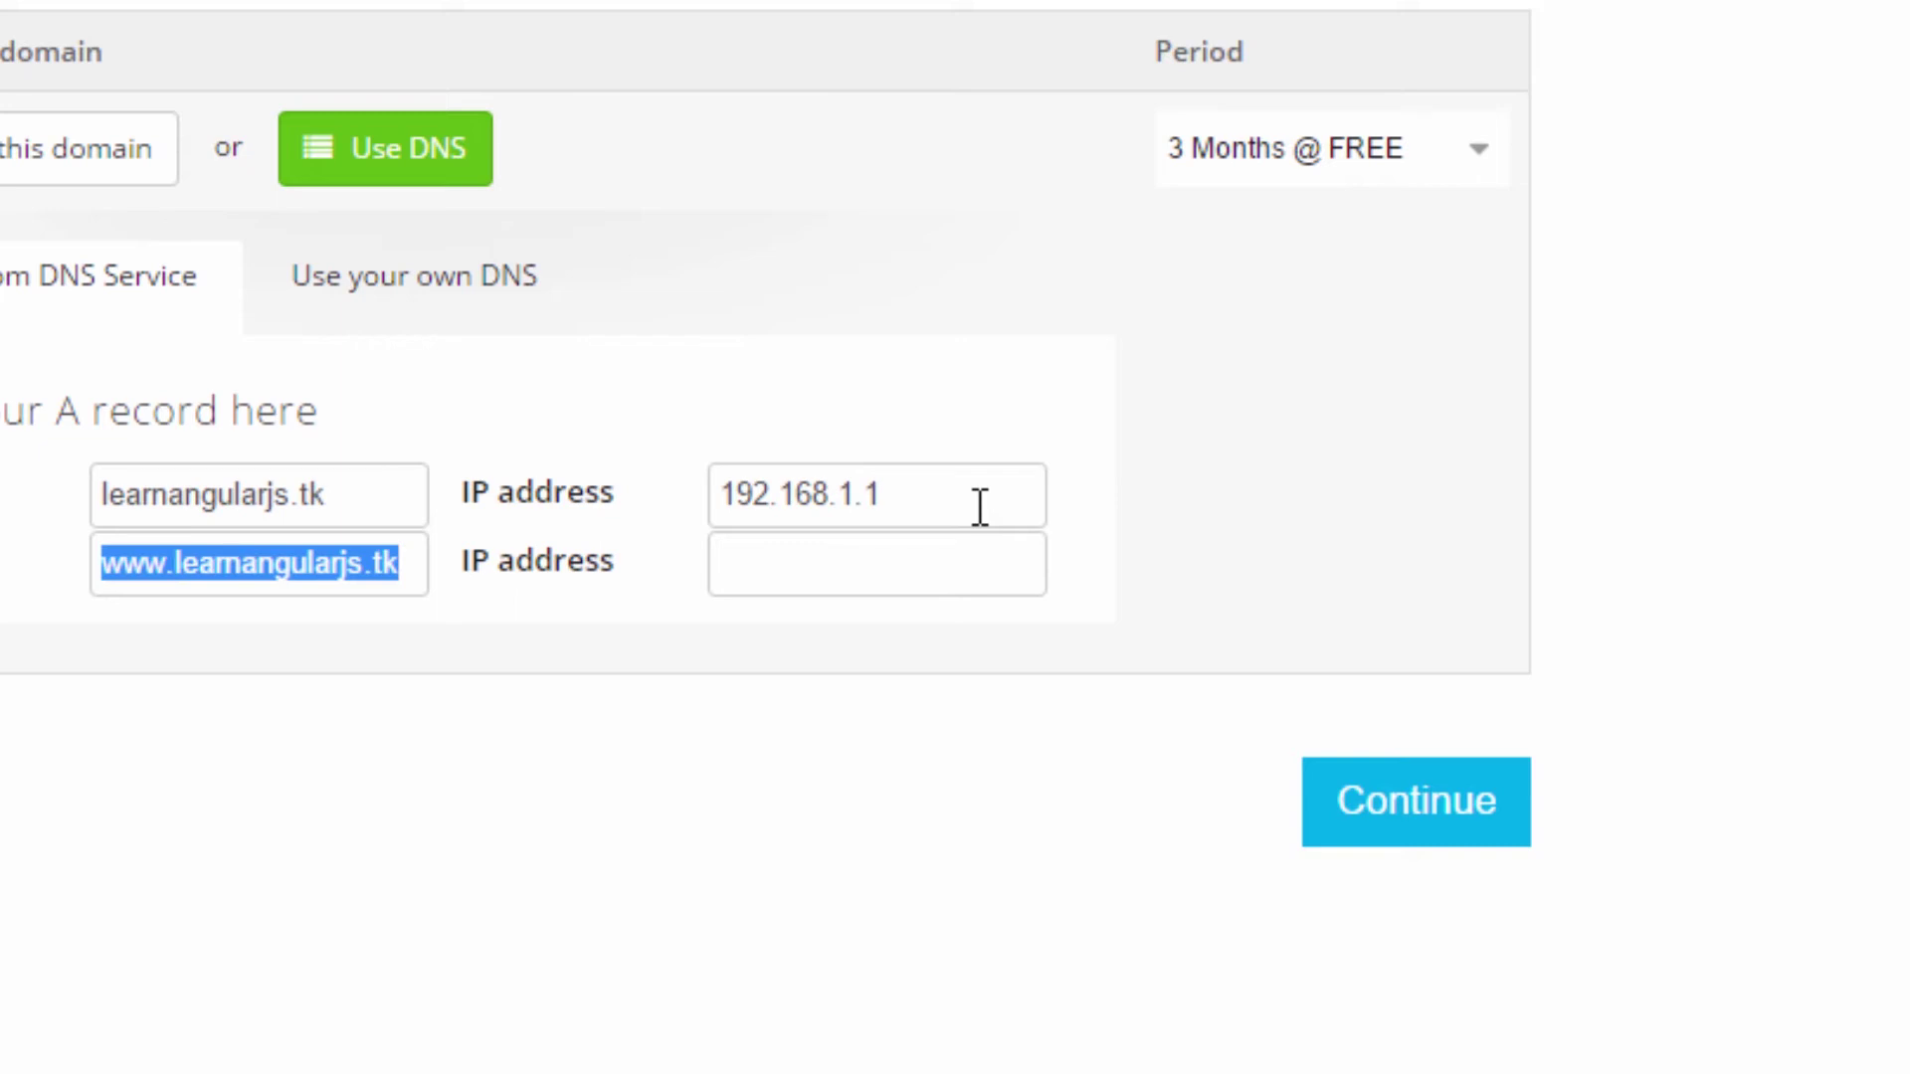
left_click(908, 563)
type("192.1")
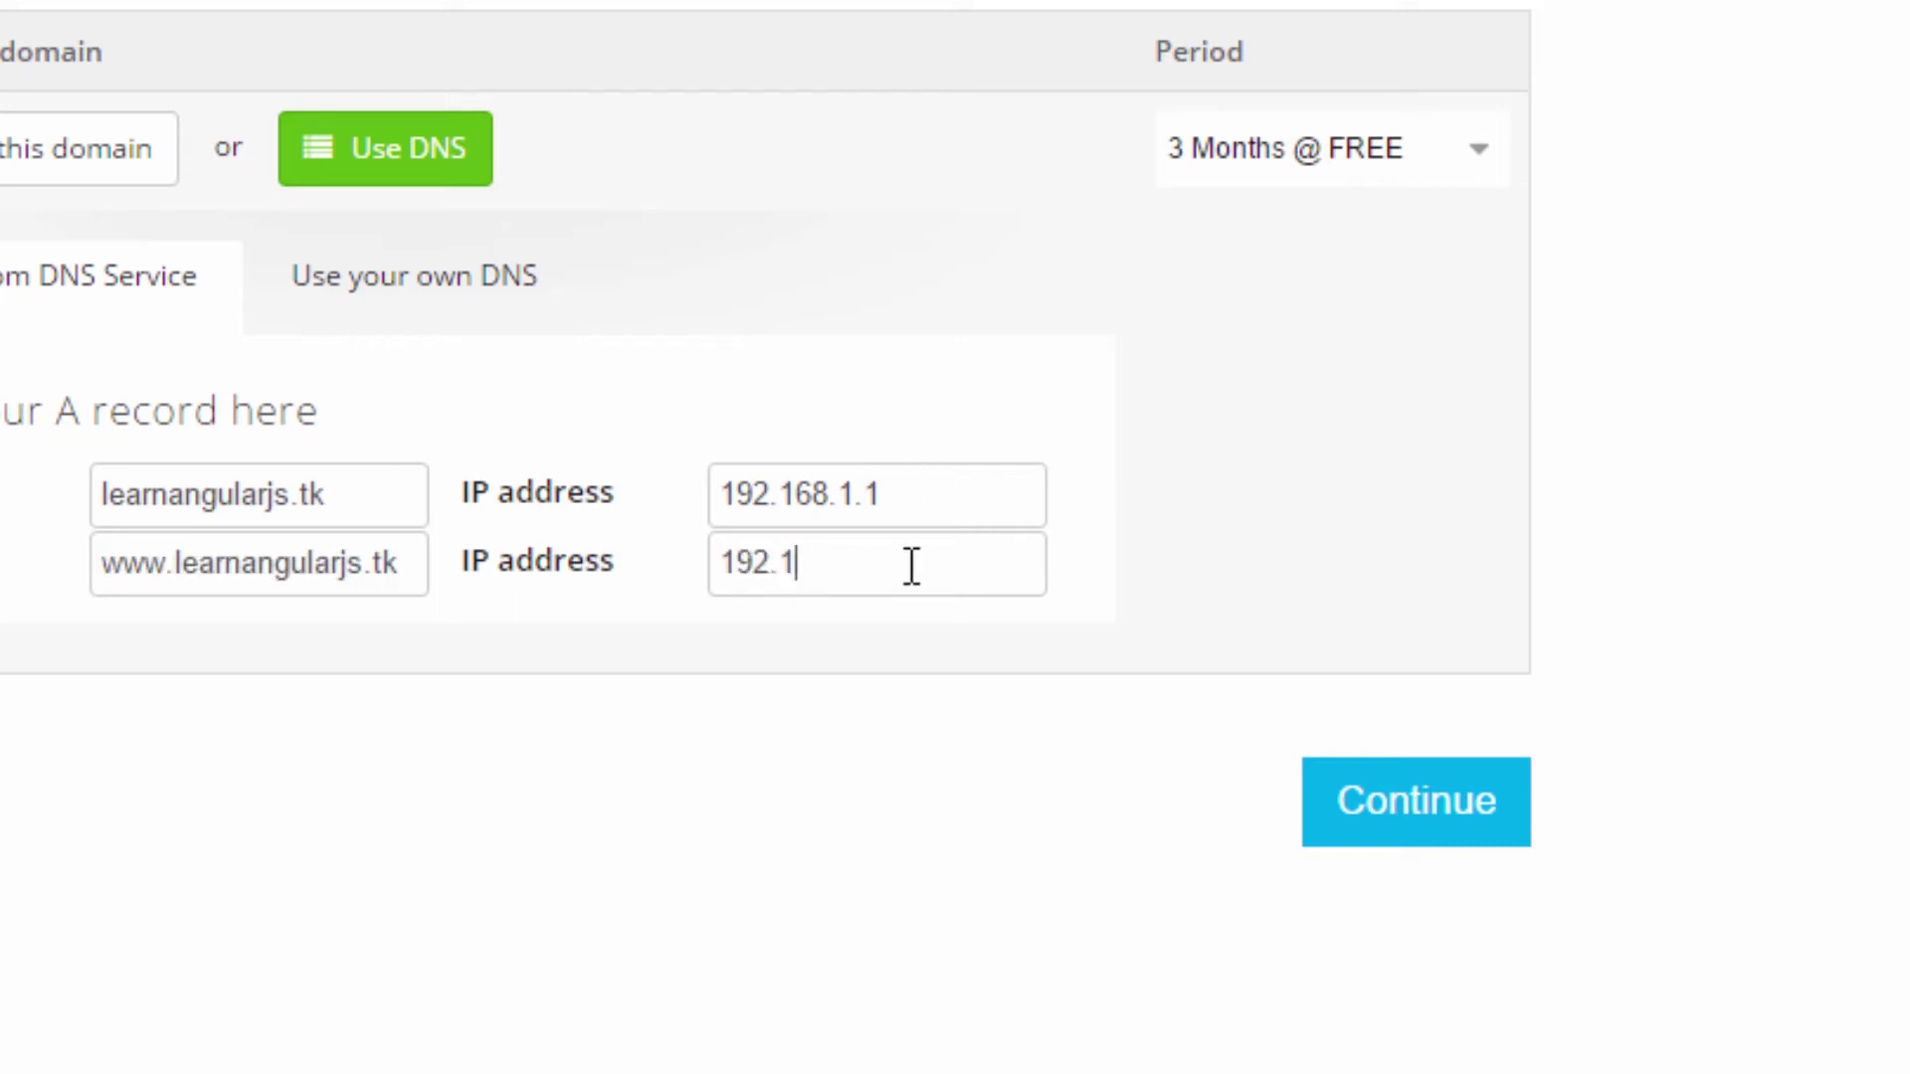
type("68.1.1")
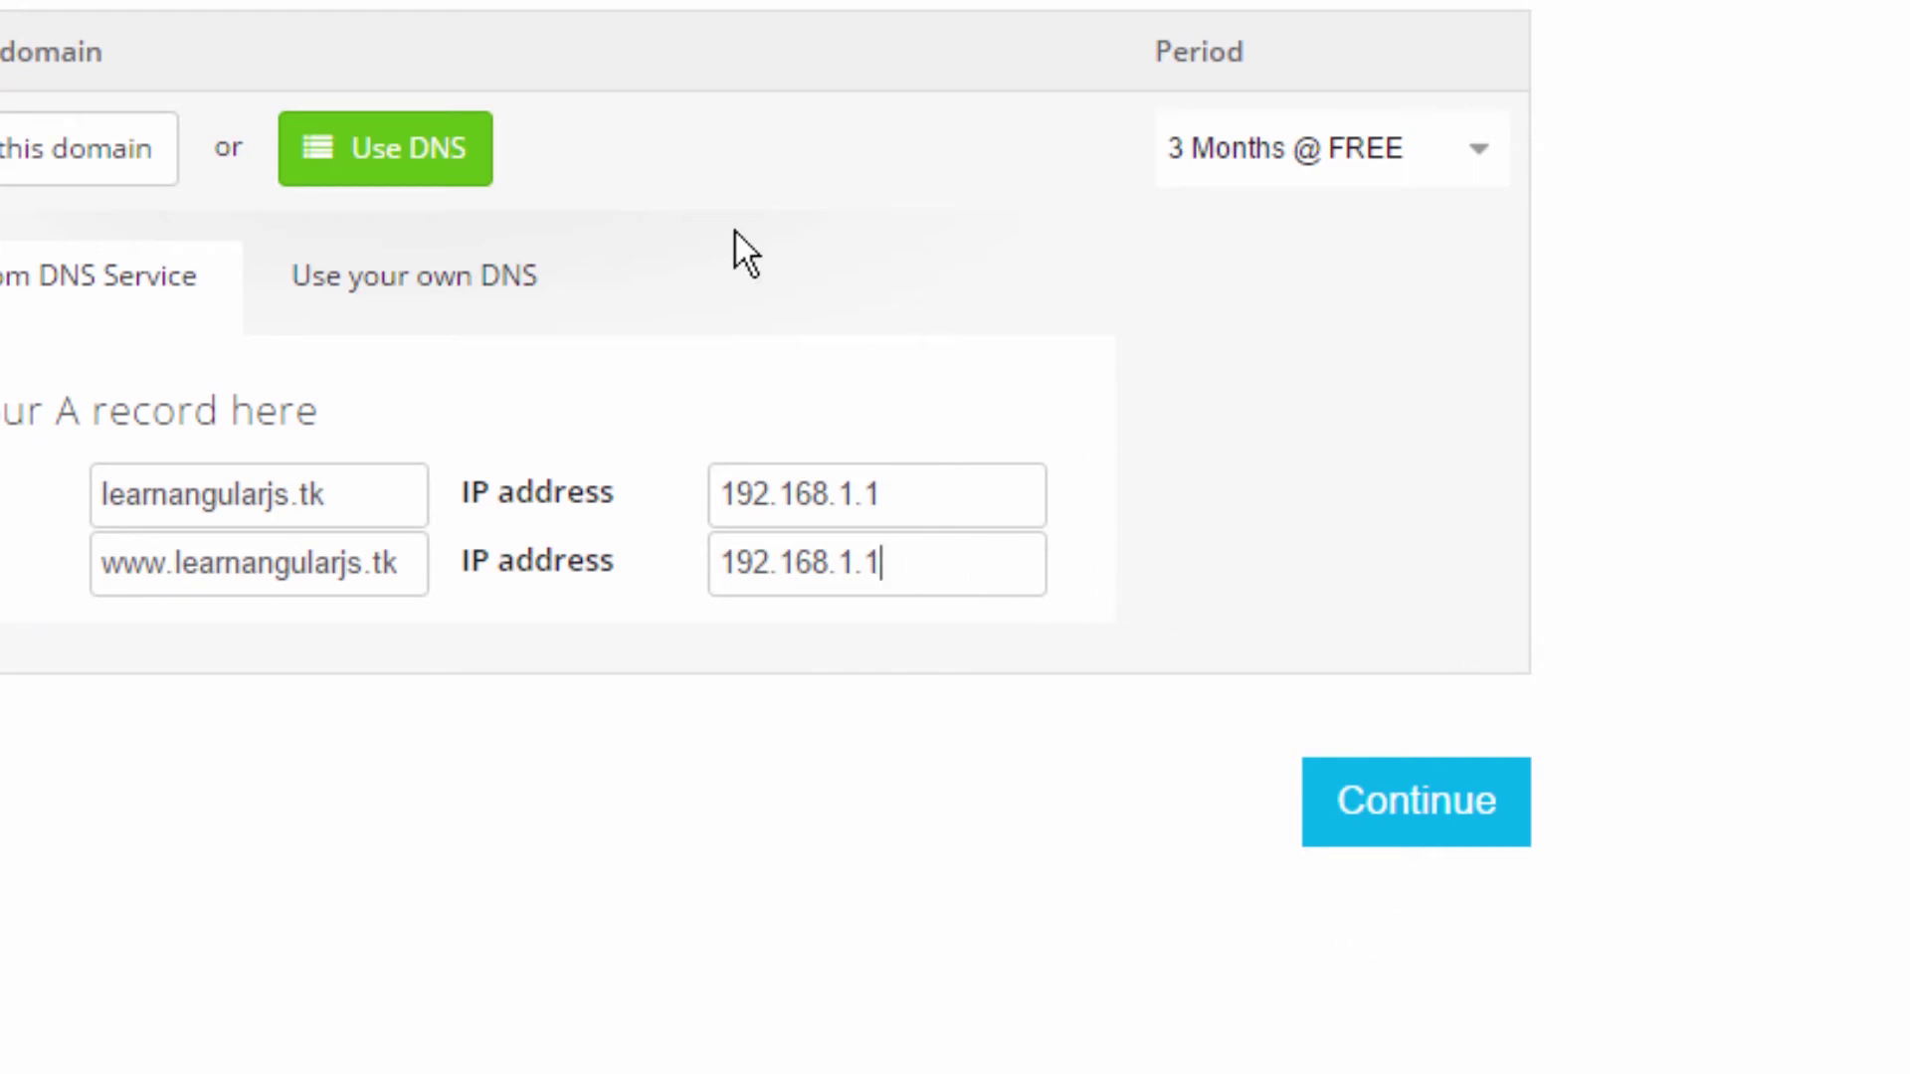
left_click(1466, 821)
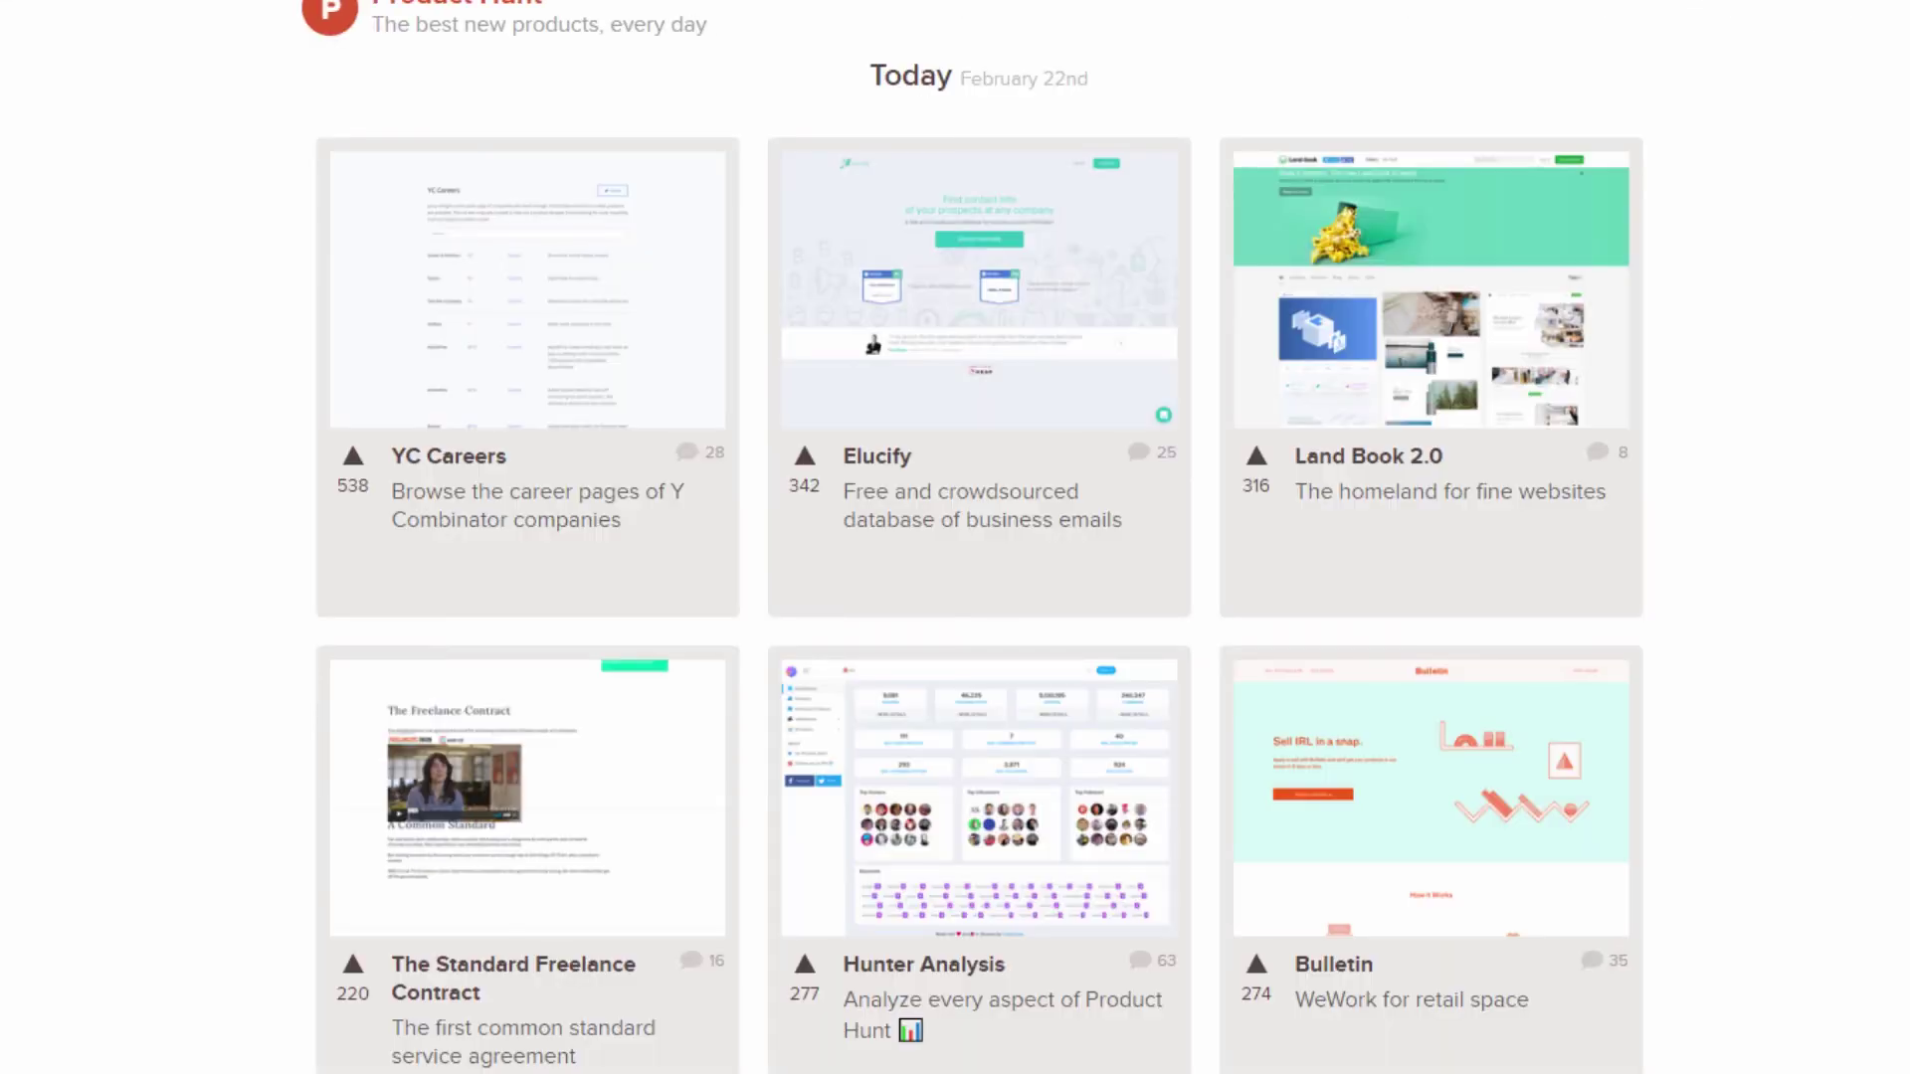
type("www.")
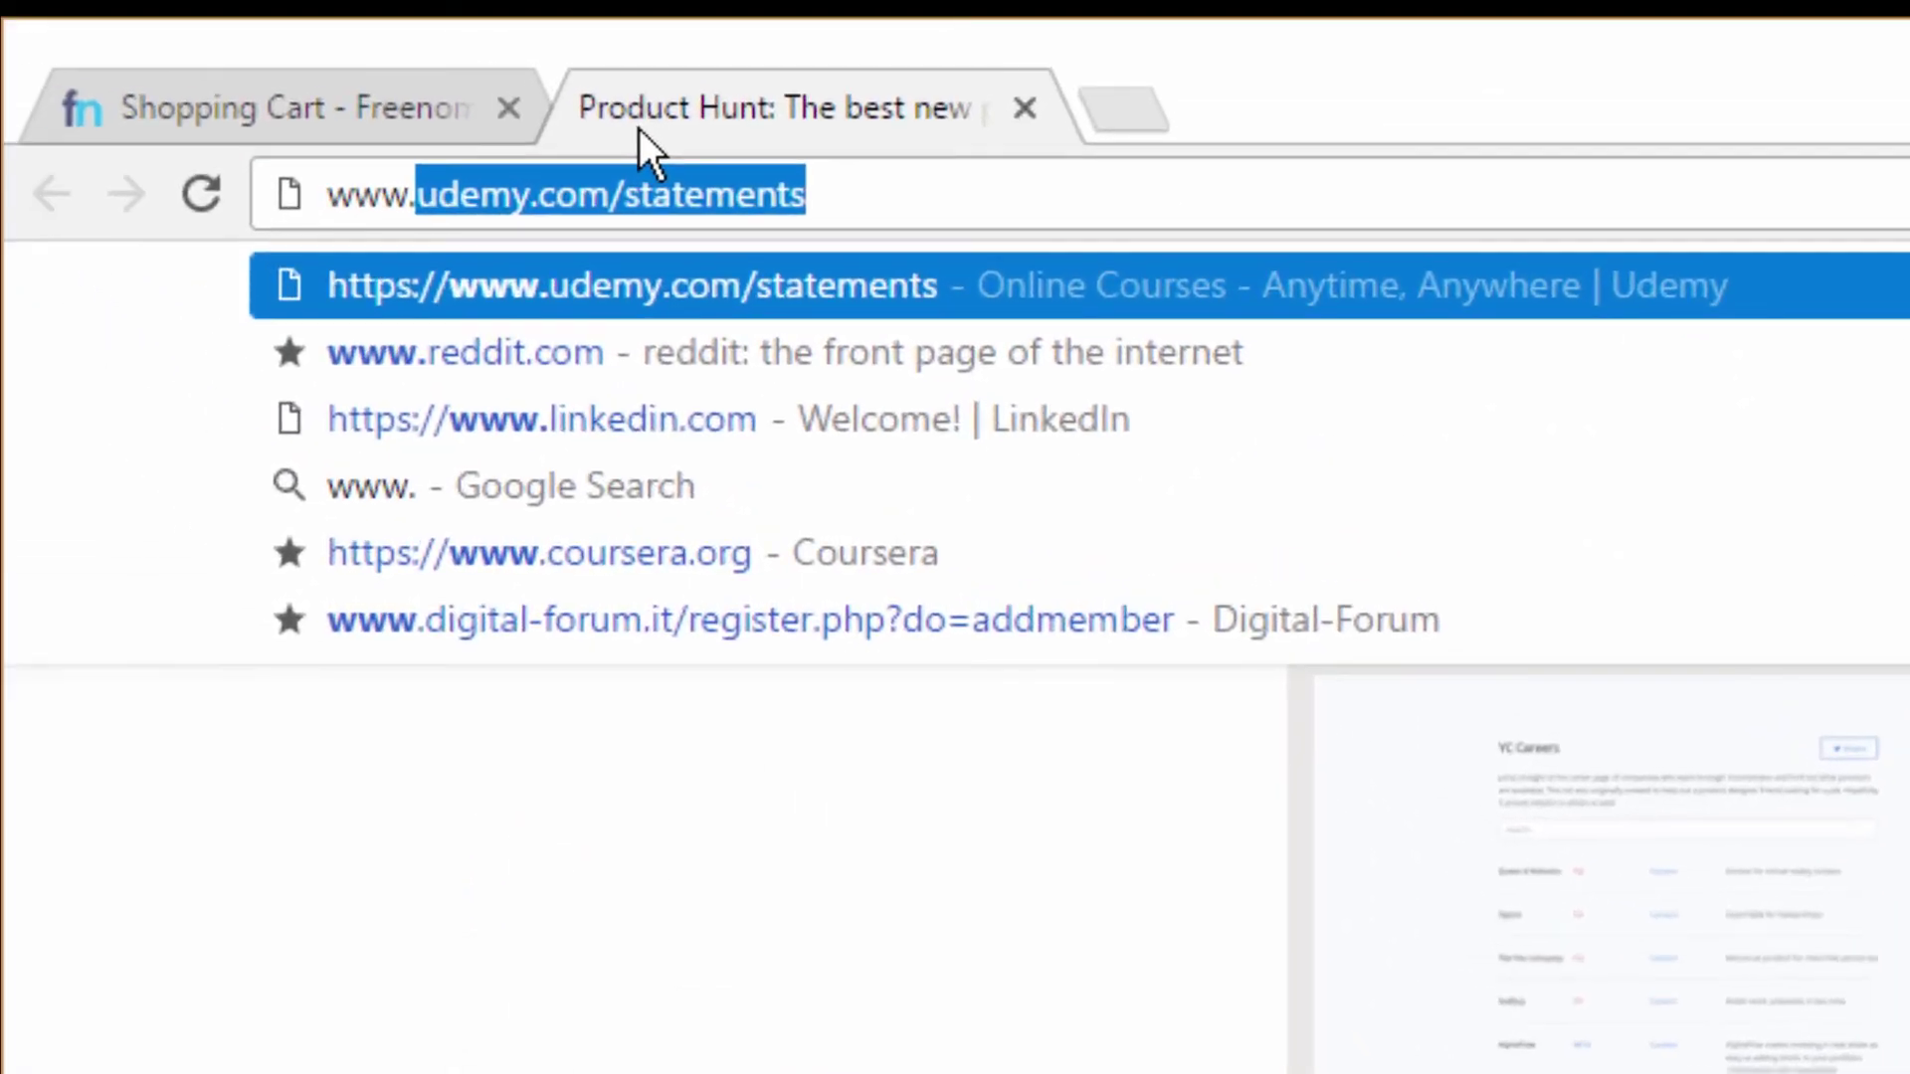
type("hostinger")
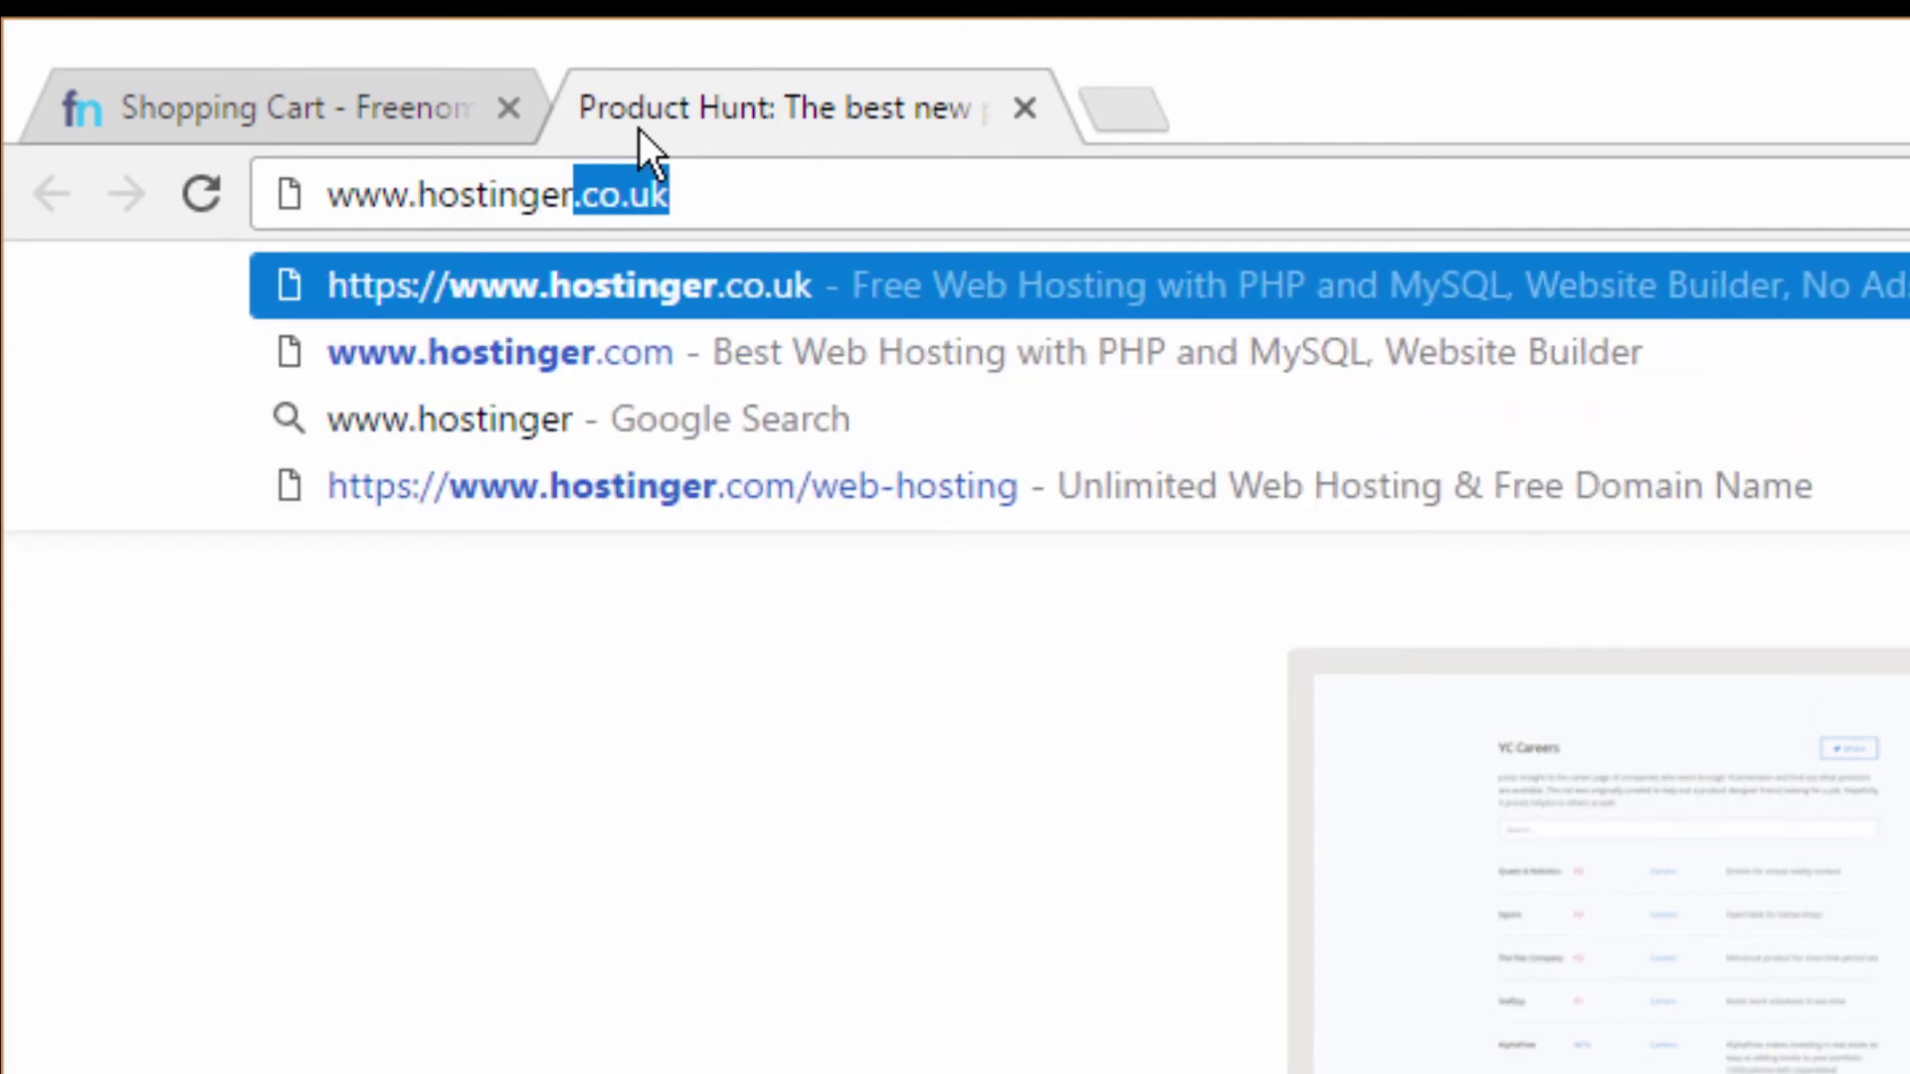
key("Return")
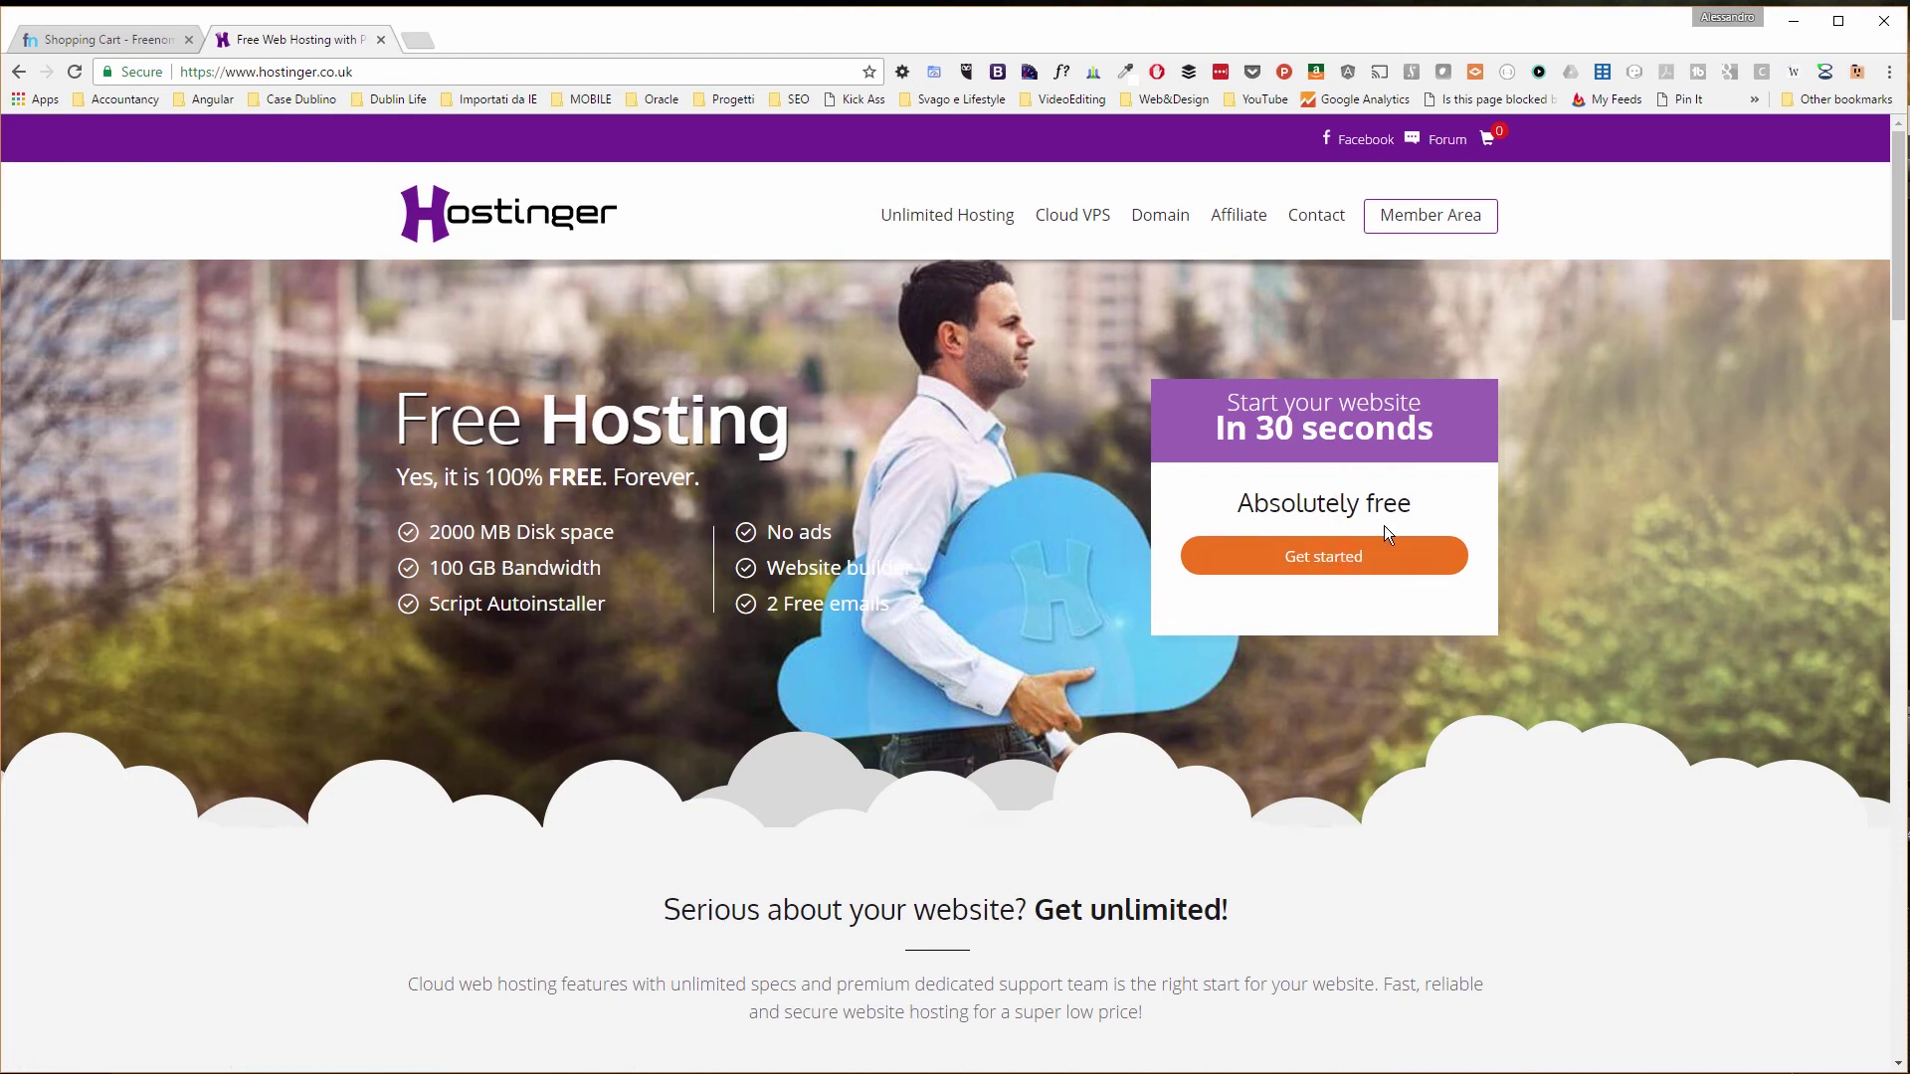
- Show Hostinger's plan comparison: Free £0.00, Premium £1.99/mo, Business £3.99/mo
left_click(1326, 557)
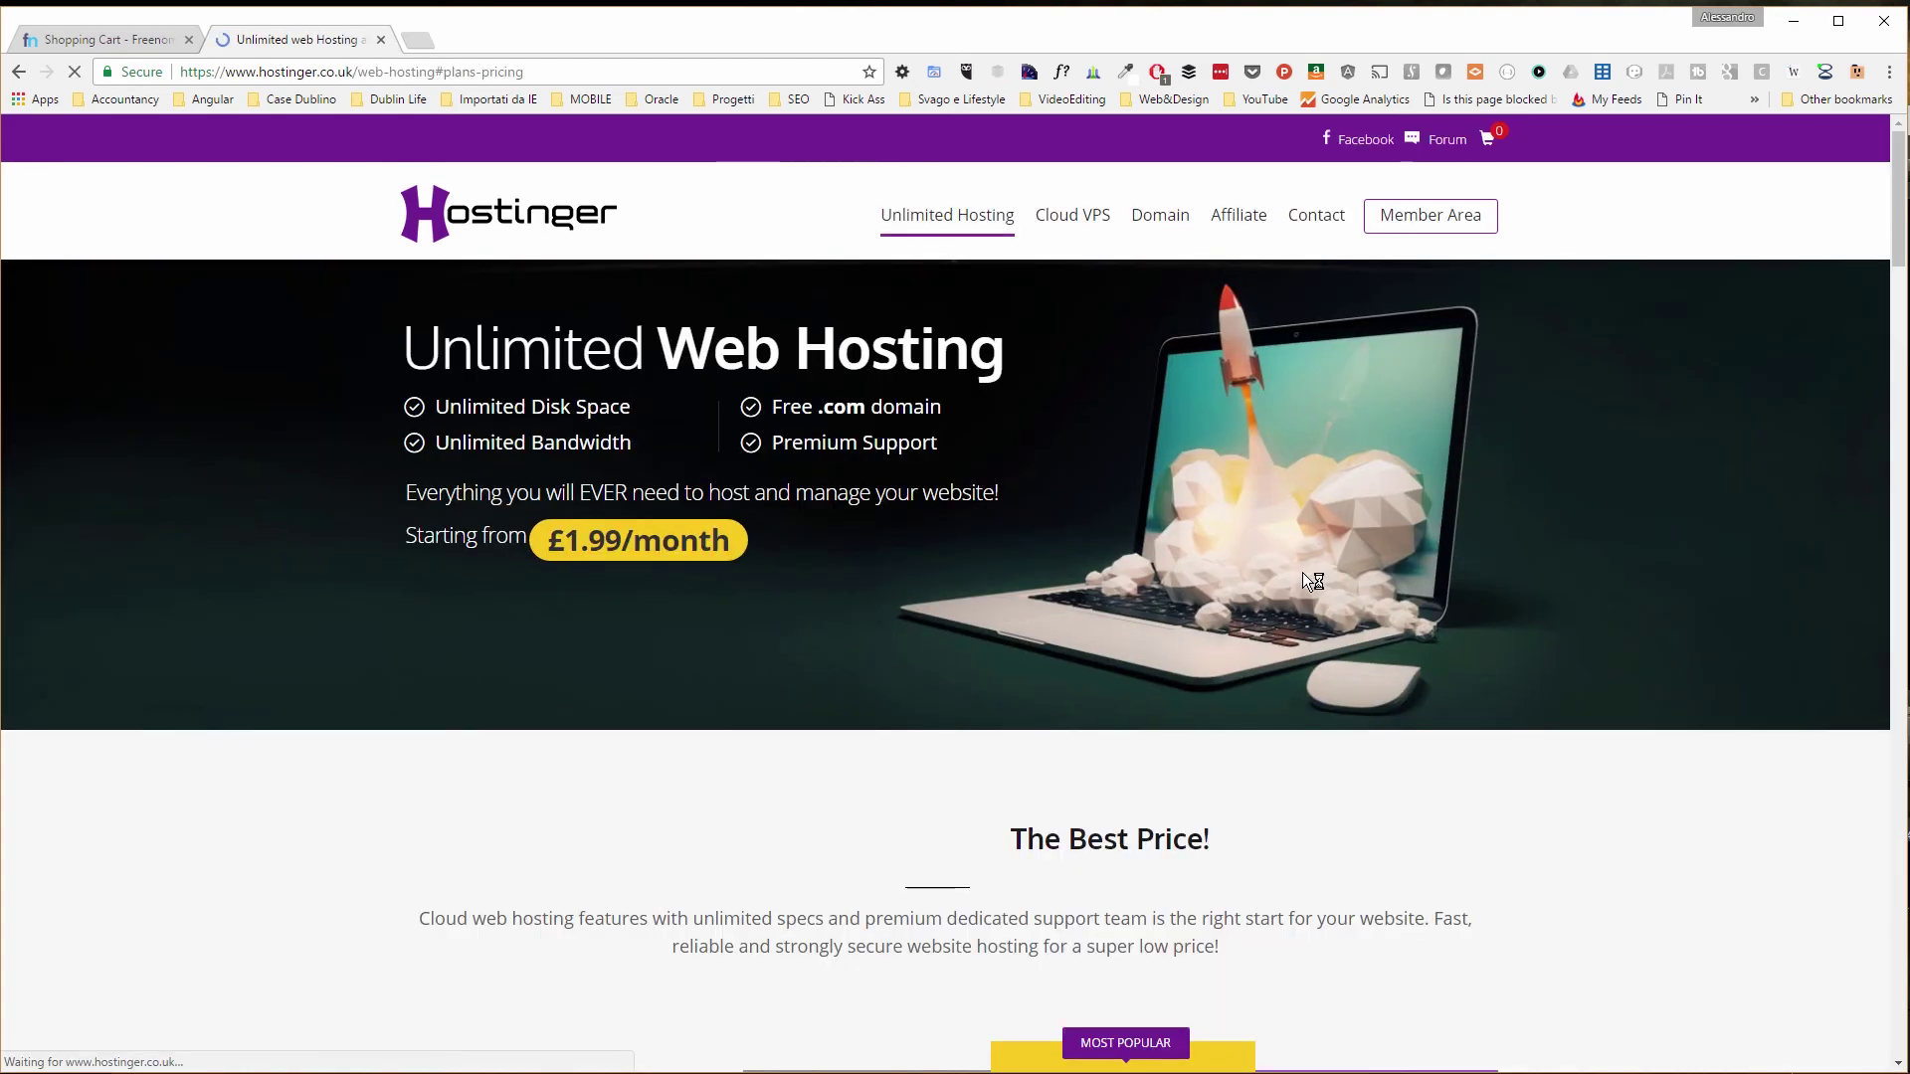
scroll(743, 341, "down", 2)
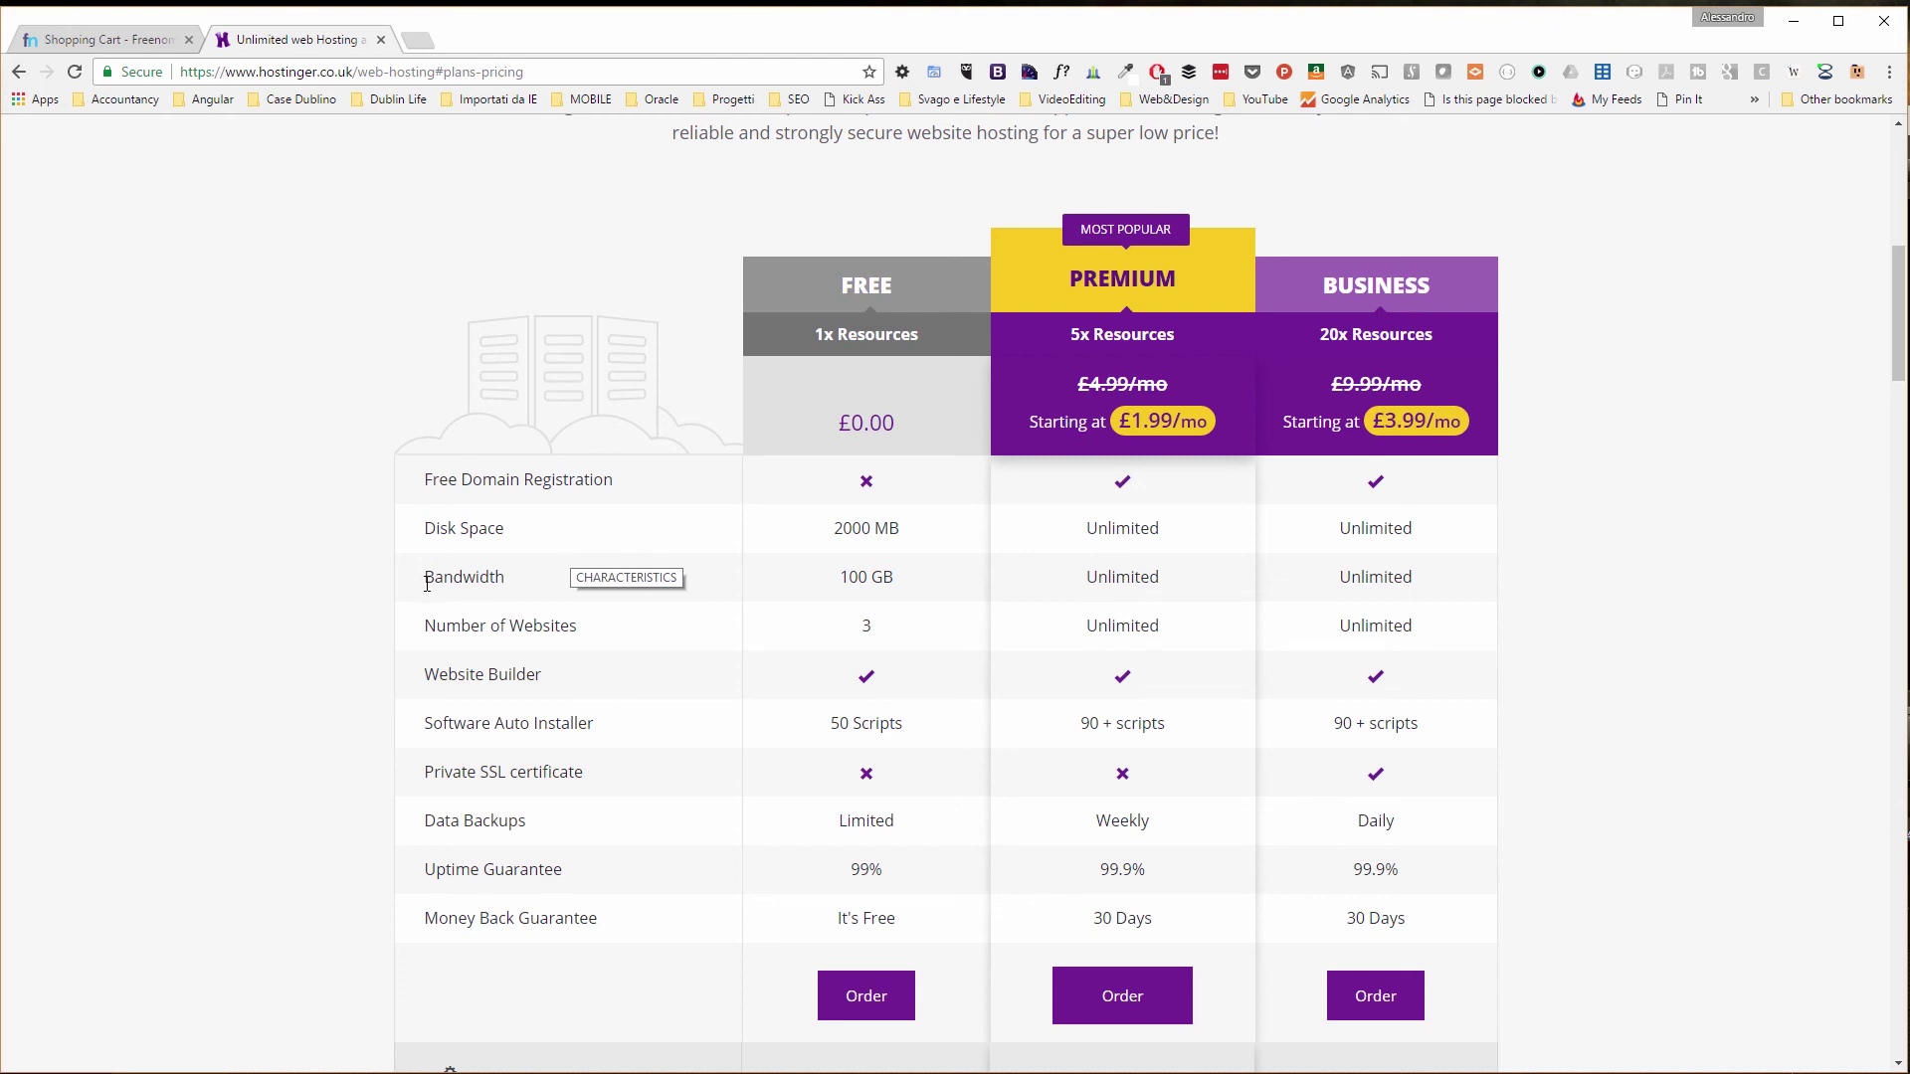
- Return to the Freenom tab showing learnangularjs.tk at £0.00 in Review & Checkout
key("ctrl+Tab")
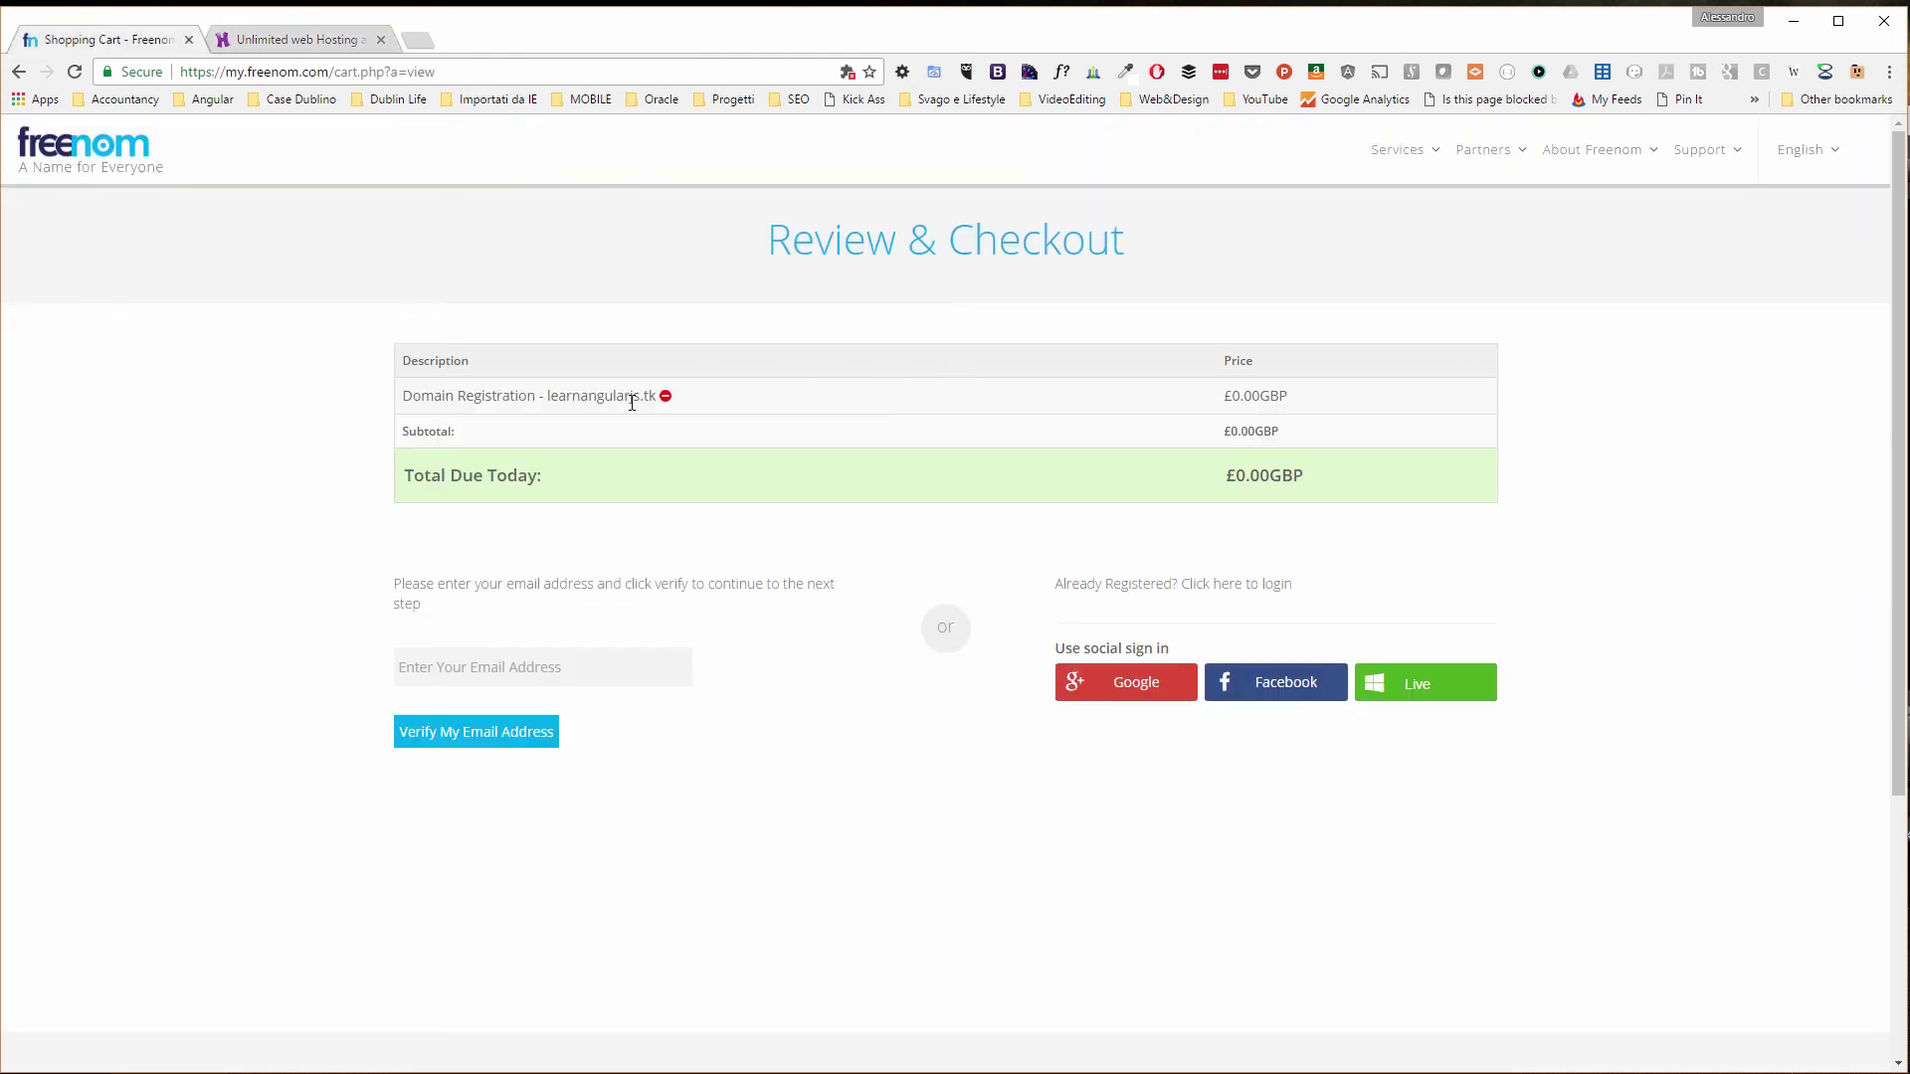